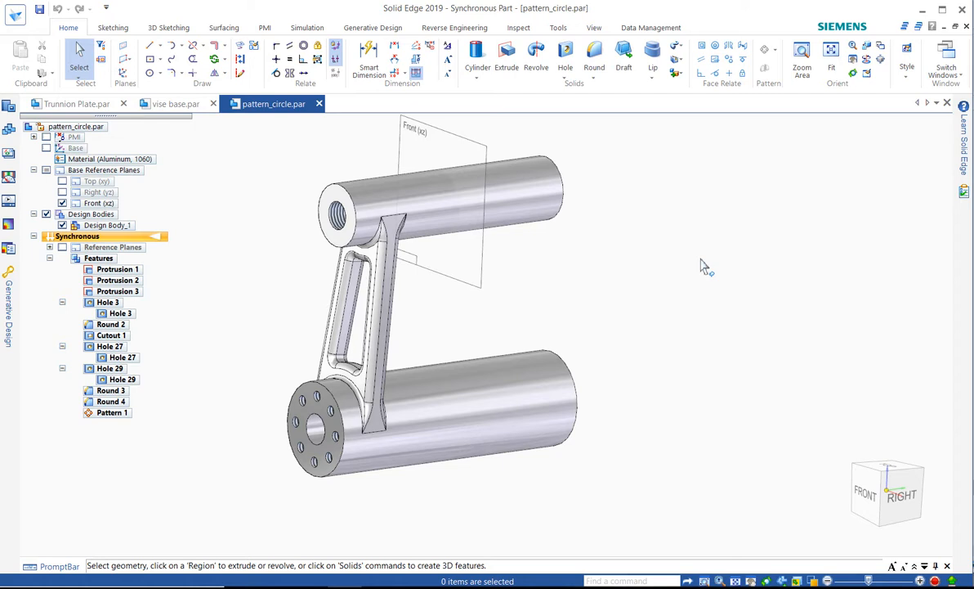
{"action": "mouse_move", "coordinate": [724, 277]}
{"action": "middle_mouse_down"}
{"action": "mouse_move", "coordinate": [576, 282]}
{"action": "mouse_move", "coordinate": [727, 273]}
{"action": "mouse_move", "coordinate": [747, 261]}
{"action": "mouse_move", "coordinate": [708, 267]}
{"action": "middle_mouse_up"}
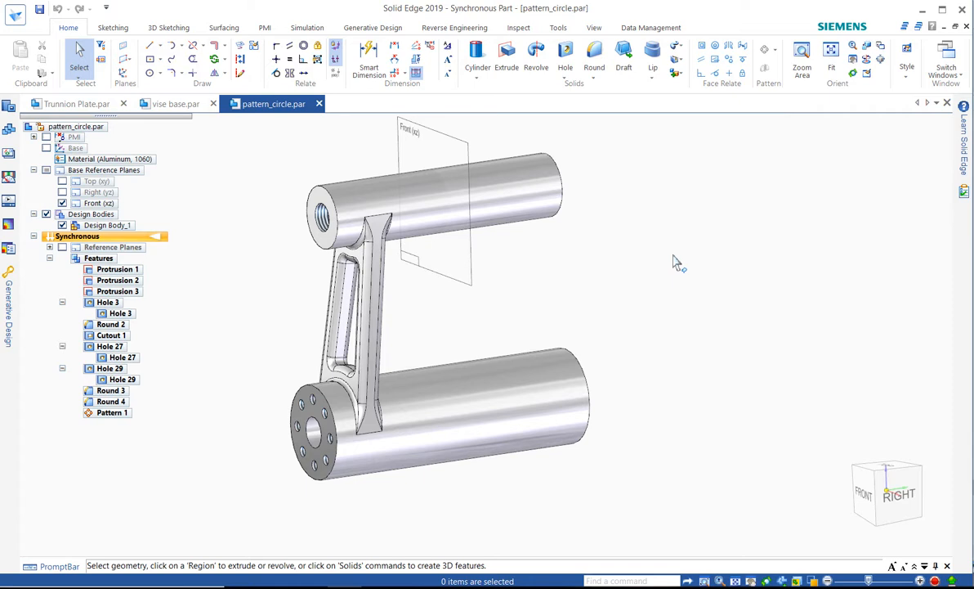
{"action": "left_click", "coordinate": [385, 326]}
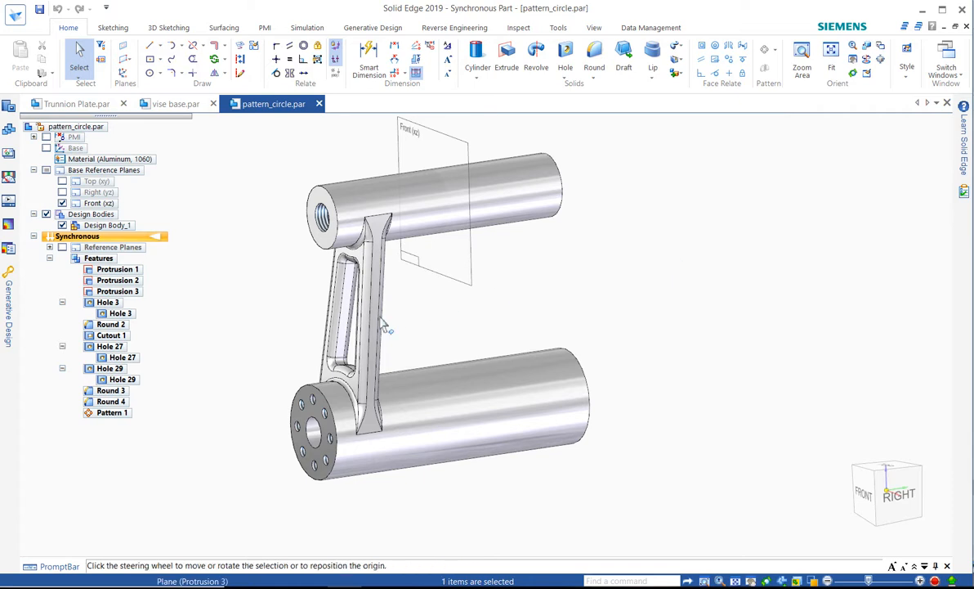
{"action": "left_click", "coordinate": [448, 325]}
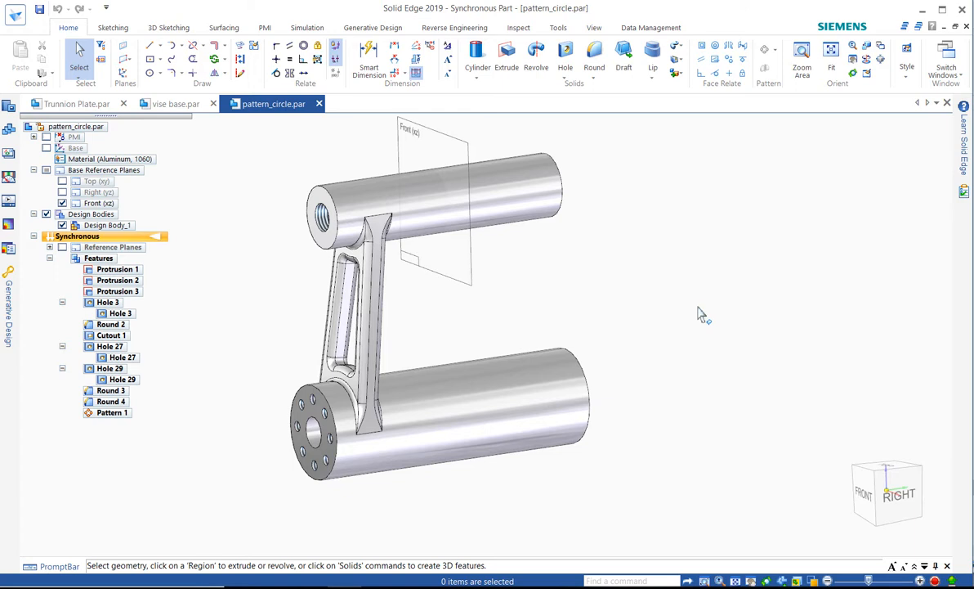
{"action": "mouse_move", "coordinate": [706, 300]}
{"action": "middle_mouse_down"}
{"action": "mouse_move", "coordinate": [687, 294]}
{"action": "mouse_move", "coordinate": [701, 310]}
{"action": "middle_mouse_up"}
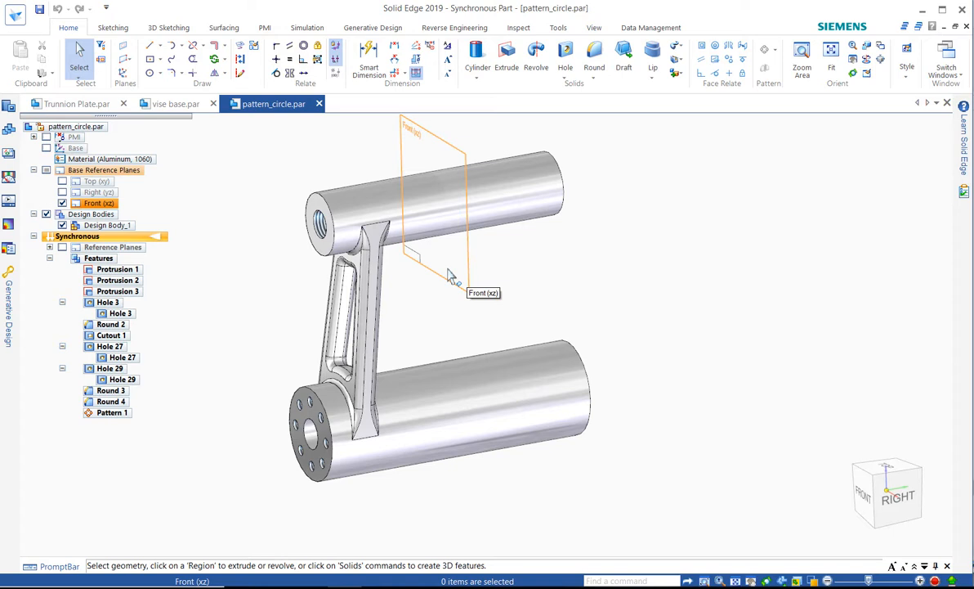
Step: Show the base coordinate system in the part
{"action": "left_click", "coordinate": [47, 148]}
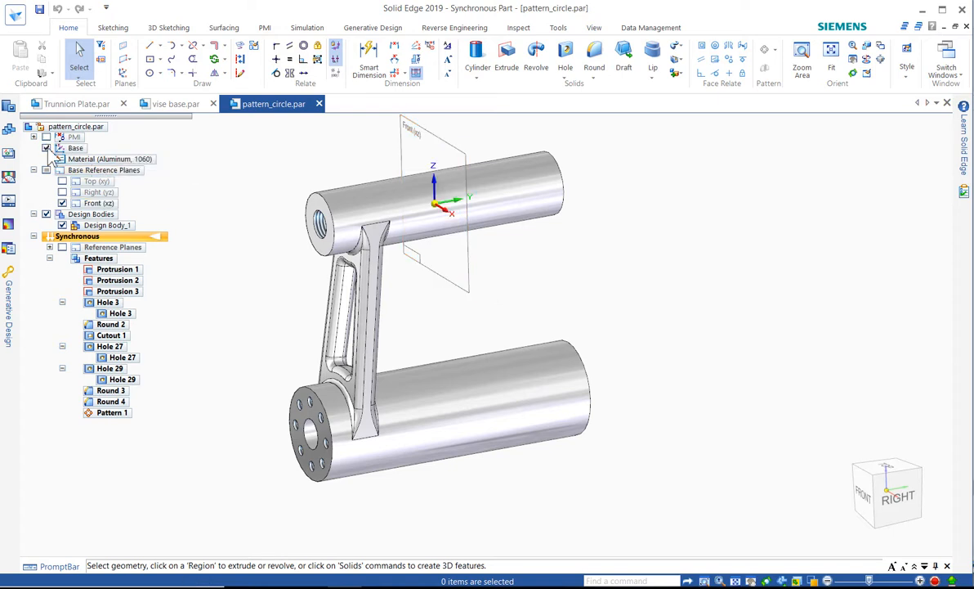
{"action": "middle_click_drag", "start_coordinate": [262, 223], "coordinate": [251, 221]}
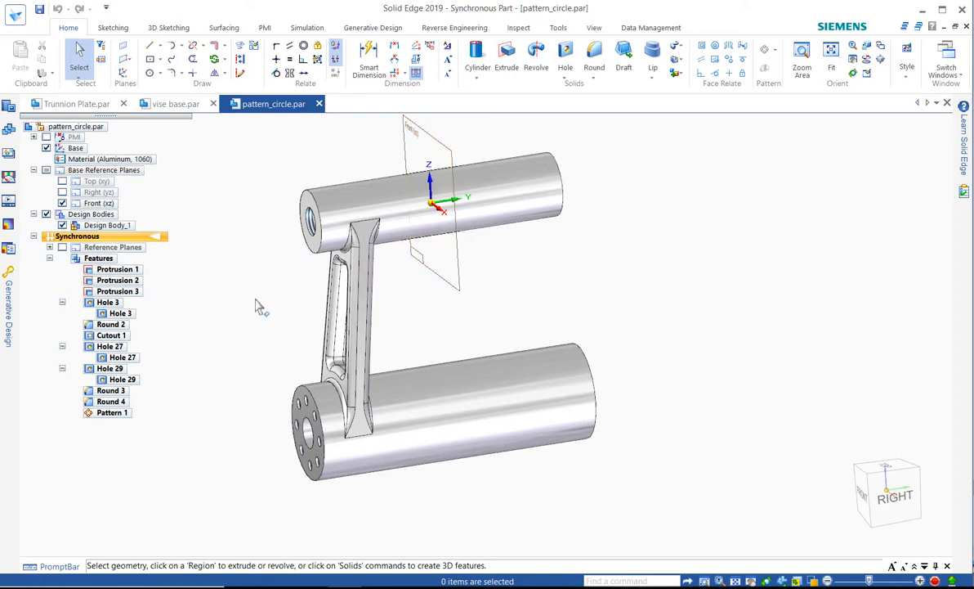
{"action": "mouse_move", "coordinate": [244, 284]}
{"action": "middle_mouse_down"}
{"action": "mouse_move", "coordinate": [272, 289]}
{"action": "mouse_move", "coordinate": [263, 305]}
{"action": "mouse_move", "coordinate": [237, 293]}
{"action": "middle_mouse_up"}
Step: Box-select the arm with its holes and mirror it about the Front (xz) plane
{"action": "left_click_drag", "start_coordinate": [219, 146], "coordinate": [447, 486]}
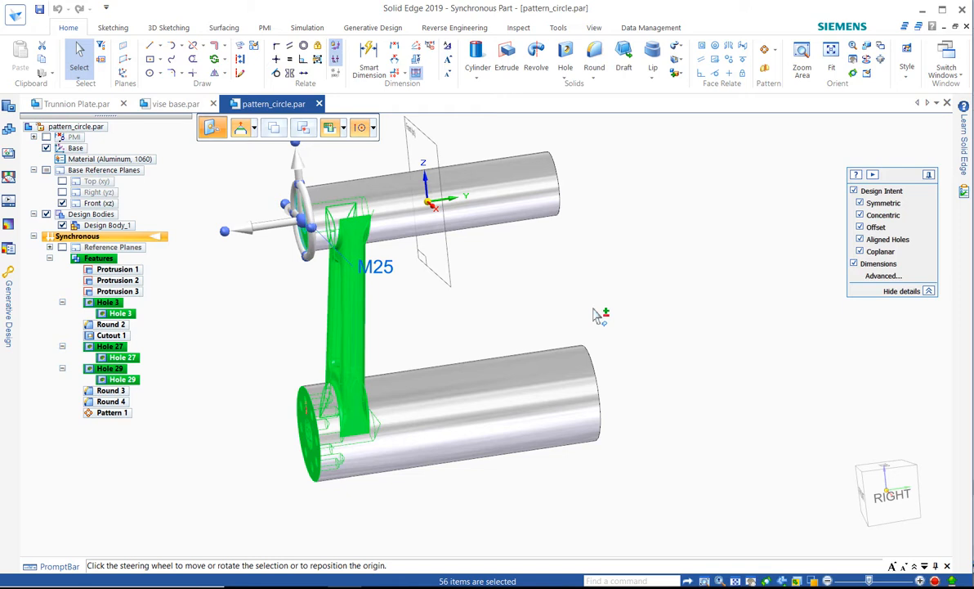
{"action": "left_click", "coordinate": [767, 70]}
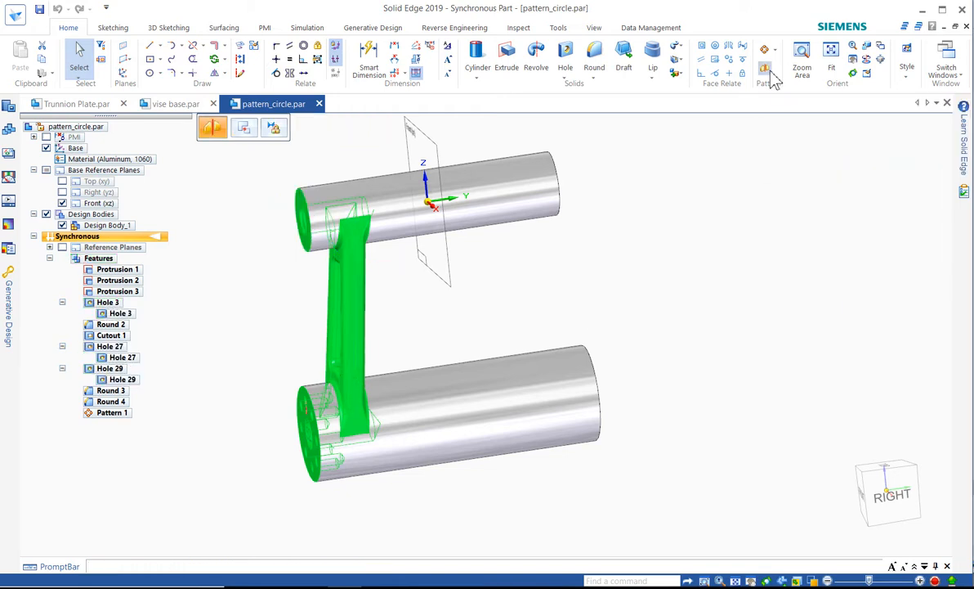
{"action": "left_click", "coordinate": [451, 278]}
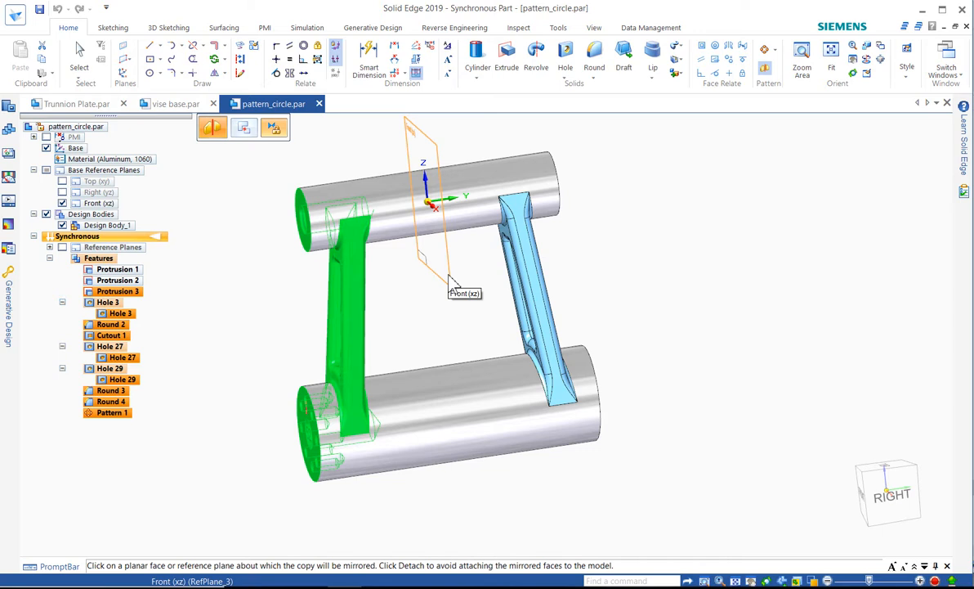
{"action": "middle_click_drag", "start_coordinate": [451, 278], "coordinate": [374, 310]}
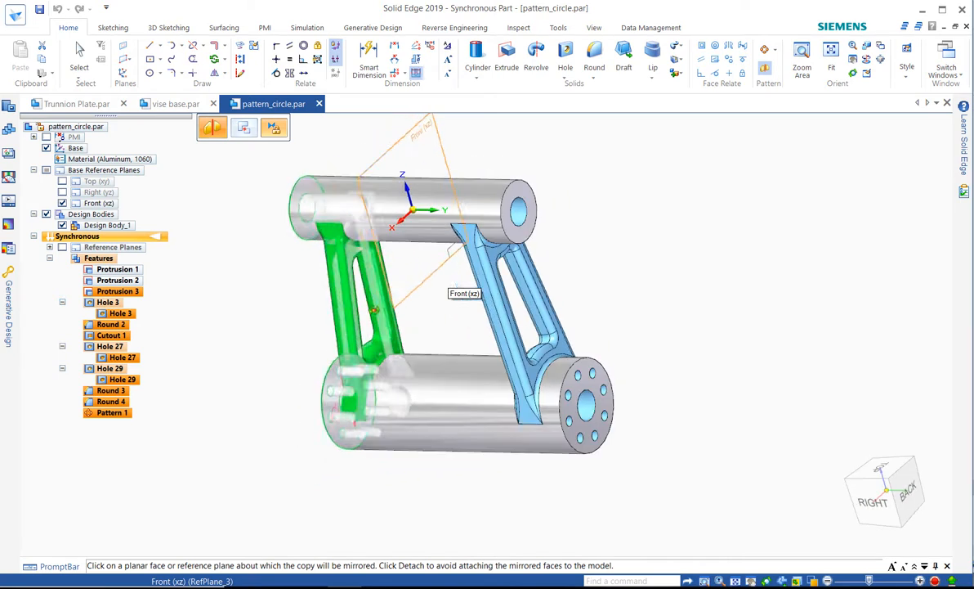
{"action": "left_click", "coordinate": [417, 290]}
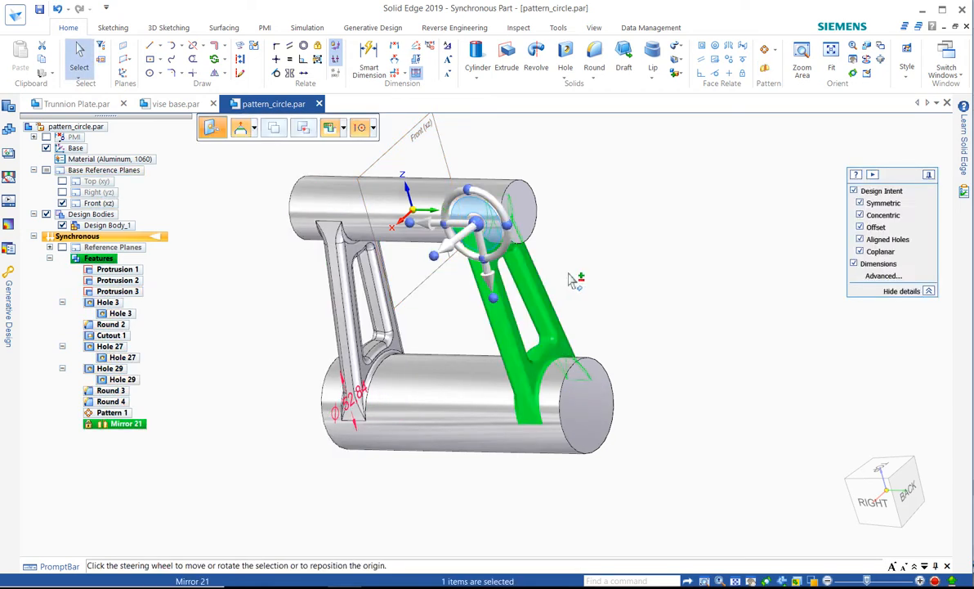
Step: Undo the mirror of the arm
{"action": "middle_click_drag", "start_coordinate": [605, 219], "coordinate": [706, 226]}
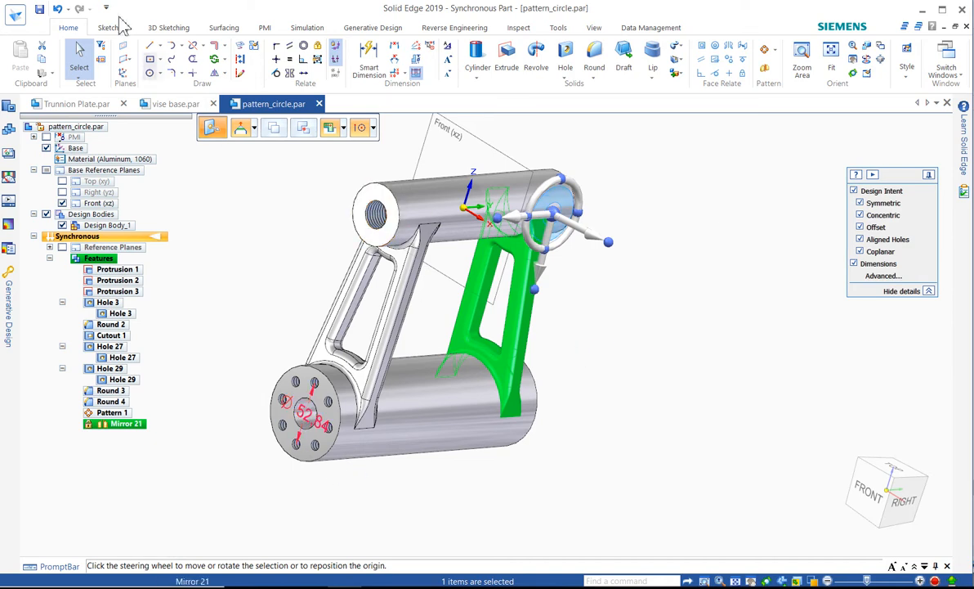
{"action": "left_click", "coordinate": [57, 9]}
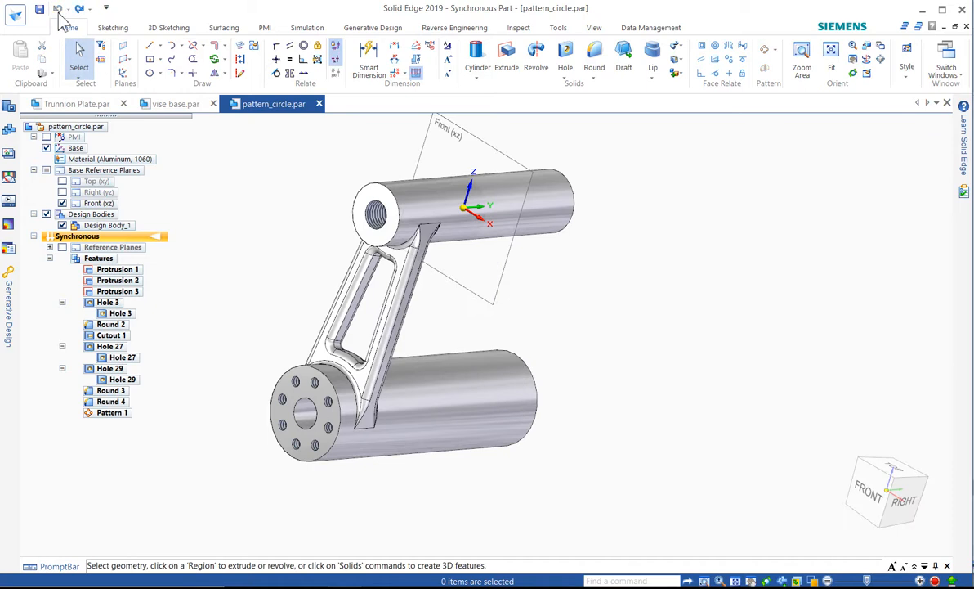
Step: Box-select the arm, deselect the two cylinder end faces, and mirror the selection about the Front (xz) plane
{"action": "middle_click_drag", "start_coordinate": [691, 265], "coordinate": [648, 240]}
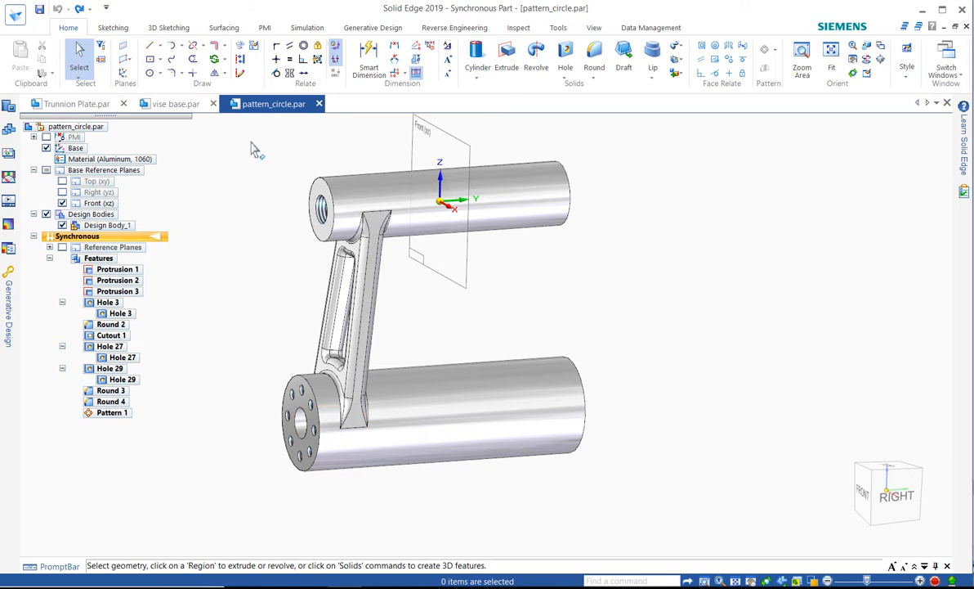
{"action": "left_click_drag", "start_coordinate": [241, 142], "coordinate": [428, 515]}
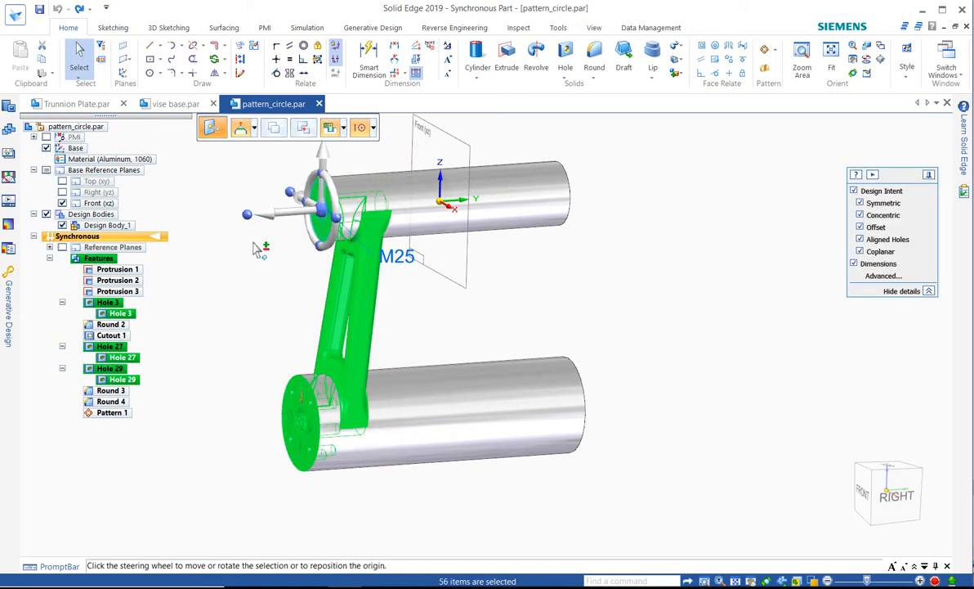
{"action": "left_click", "coordinate": [278, 359], "text": "ctrl"}
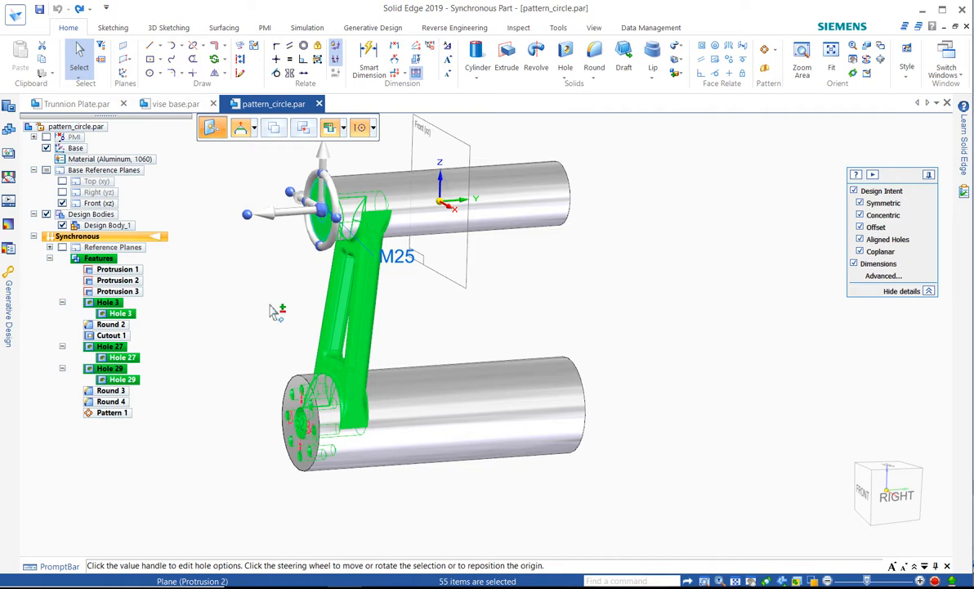
{"action": "left_click", "coordinate": [322, 210]}
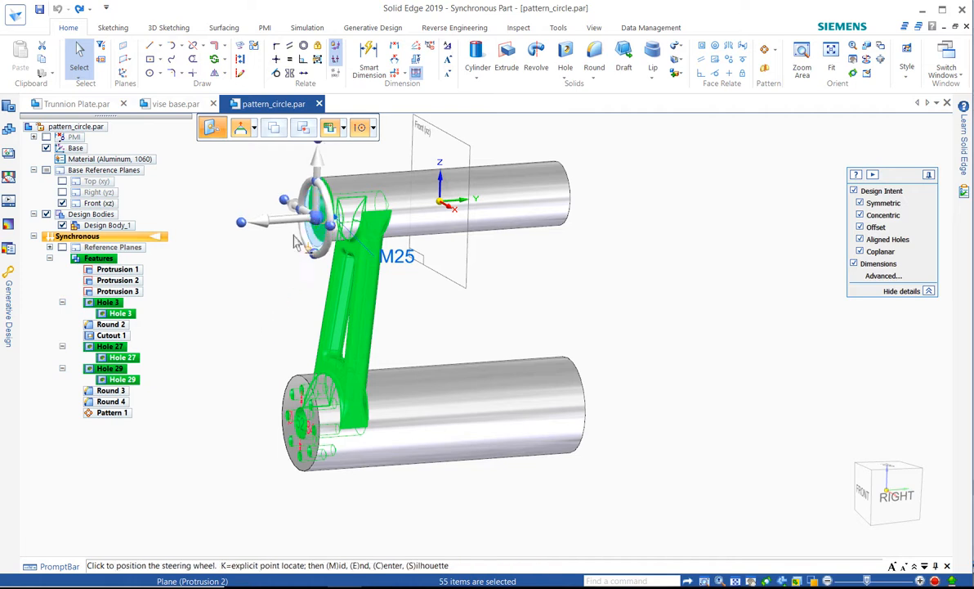
{"action": "left_click", "coordinate": [251, 294]}
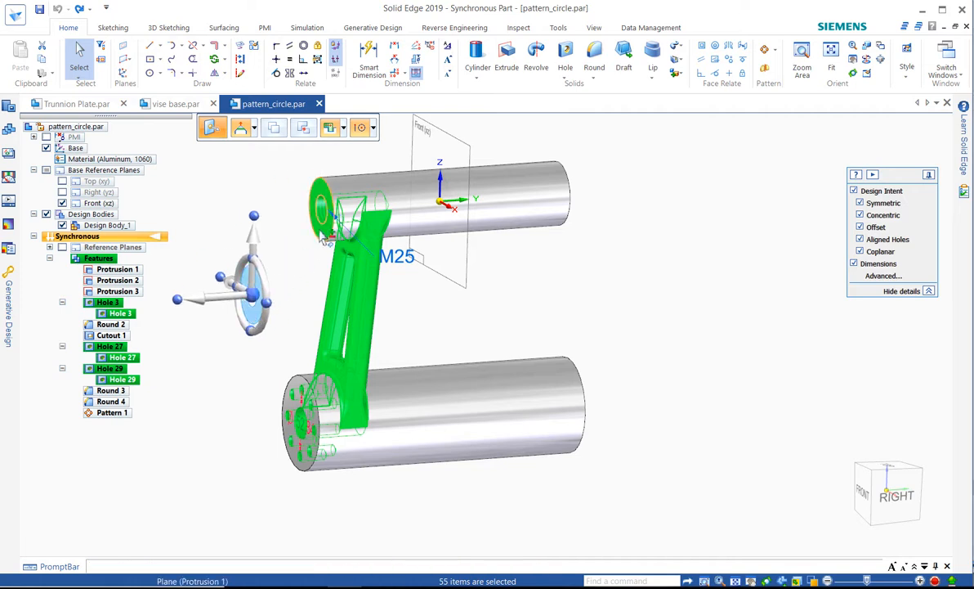
{"action": "left_click", "coordinate": [323, 237], "text": "ctrl"}
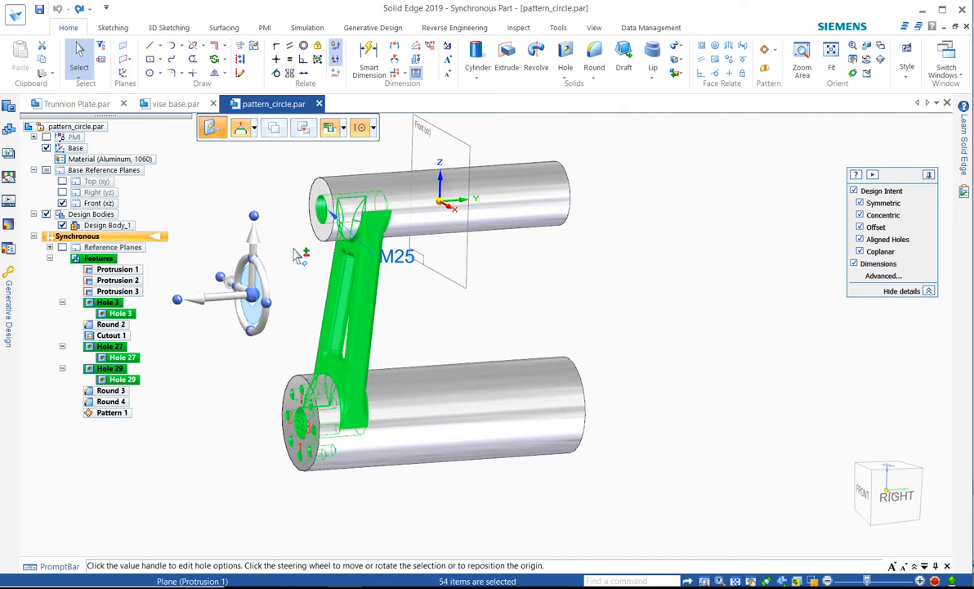
{"action": "left_click", "coordinate": [766, 71]}
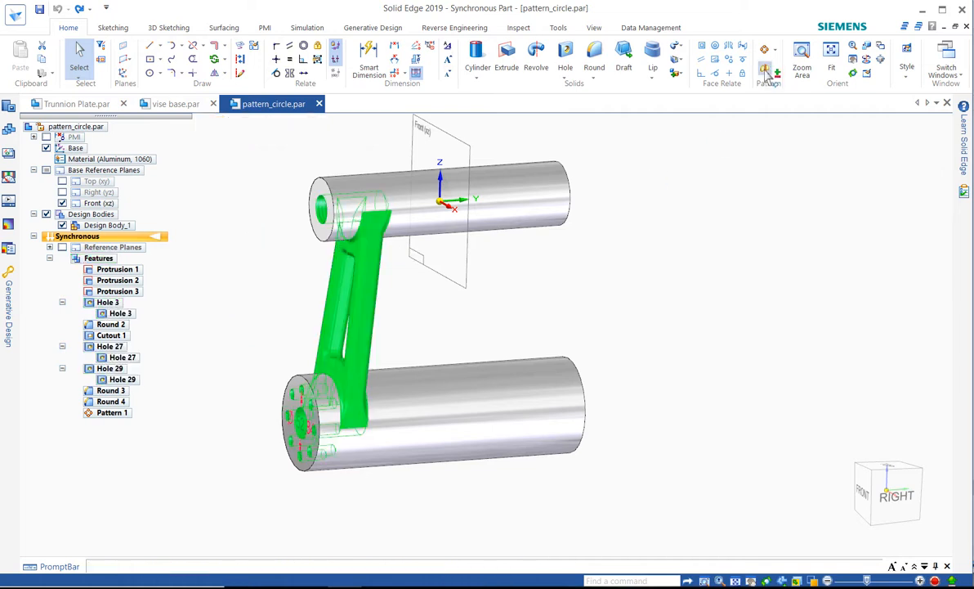
{"action": "left_click", "coordinate": [458, 279]}
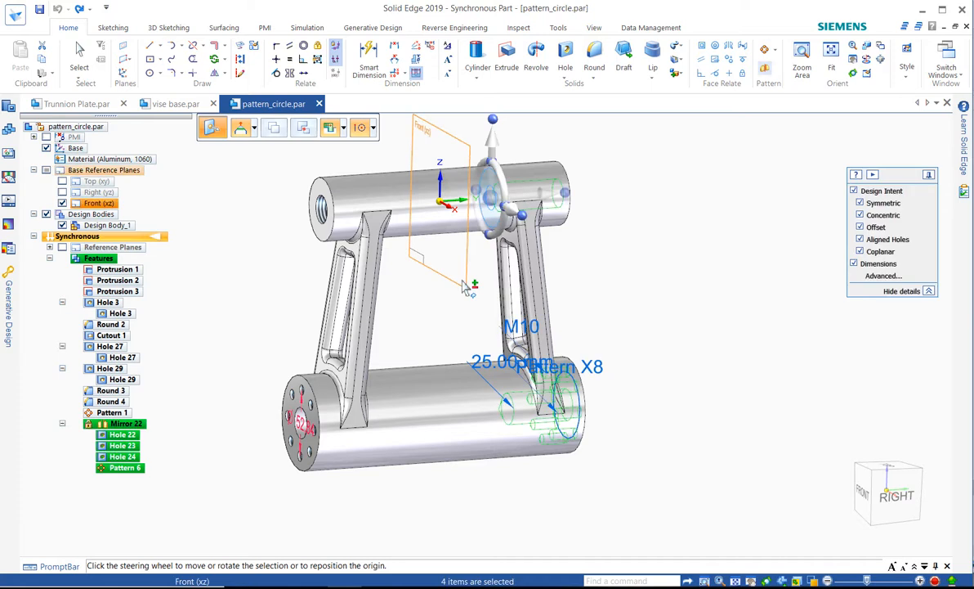
{"action": "left_click", "coordinate": [696, 304]}
Step: Switch to the vise base.par document
{"action": "middle_click_drag", "start_coordinate": [665, 312], "coordinate": [690, 262]}
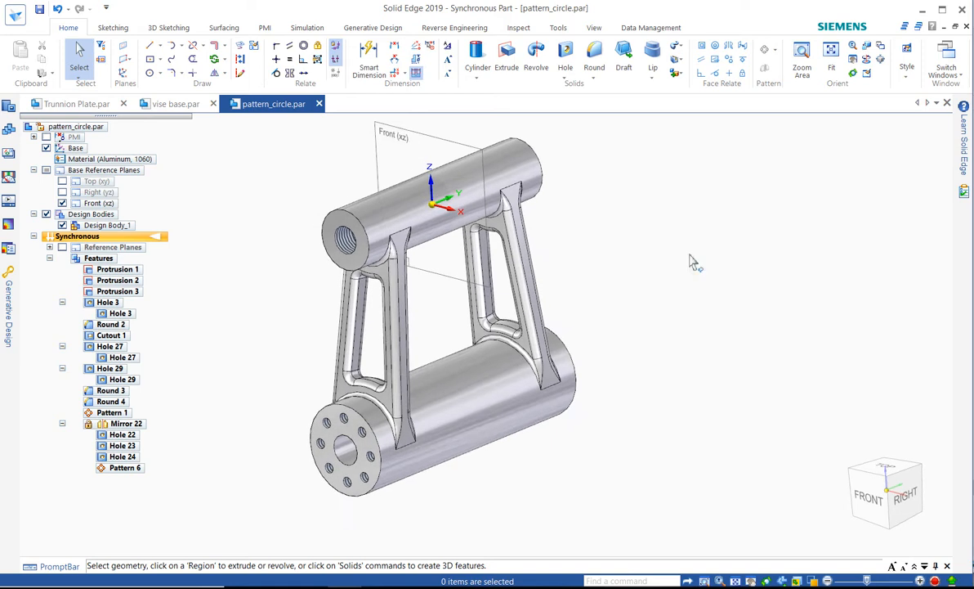
{"action": "left_click", "coordinate": [179, 106]}
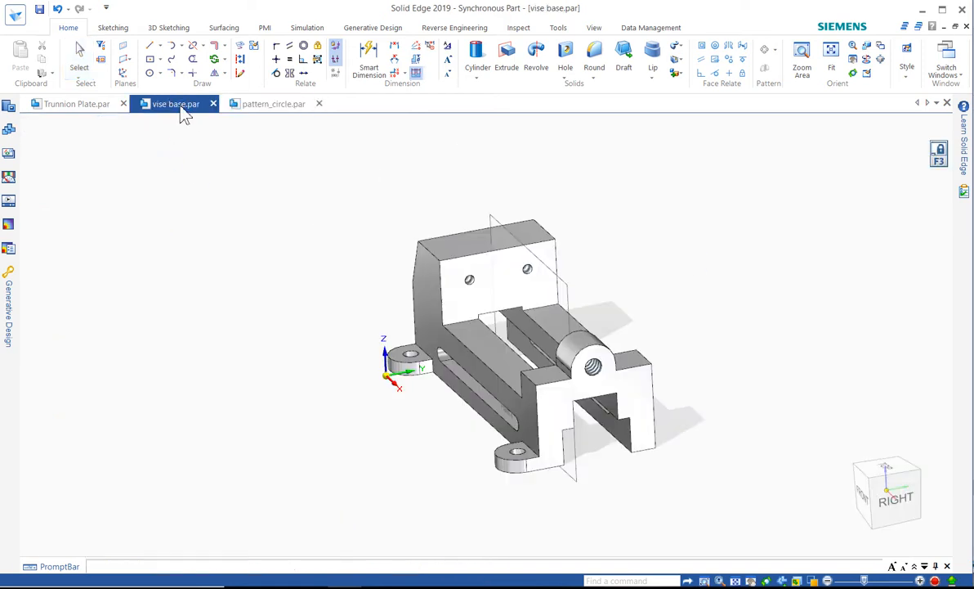
{"action": "middle_click_drag", "start_coordinate": [468, 136], "coordinate": [450, 442]}
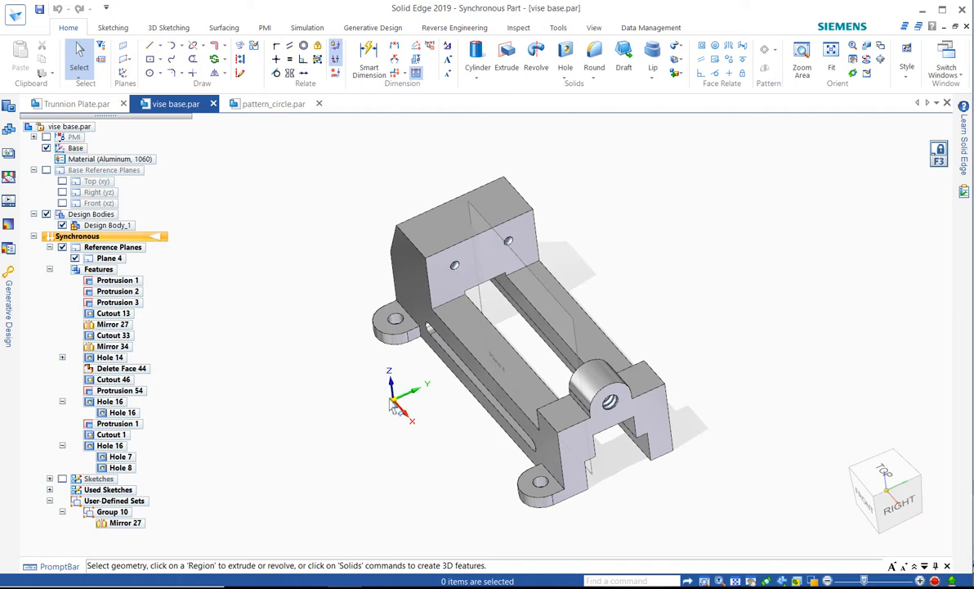
{"action": "middle_click_drag", "start_coordinate": [601, 279], "coordinate": [645, 260]}
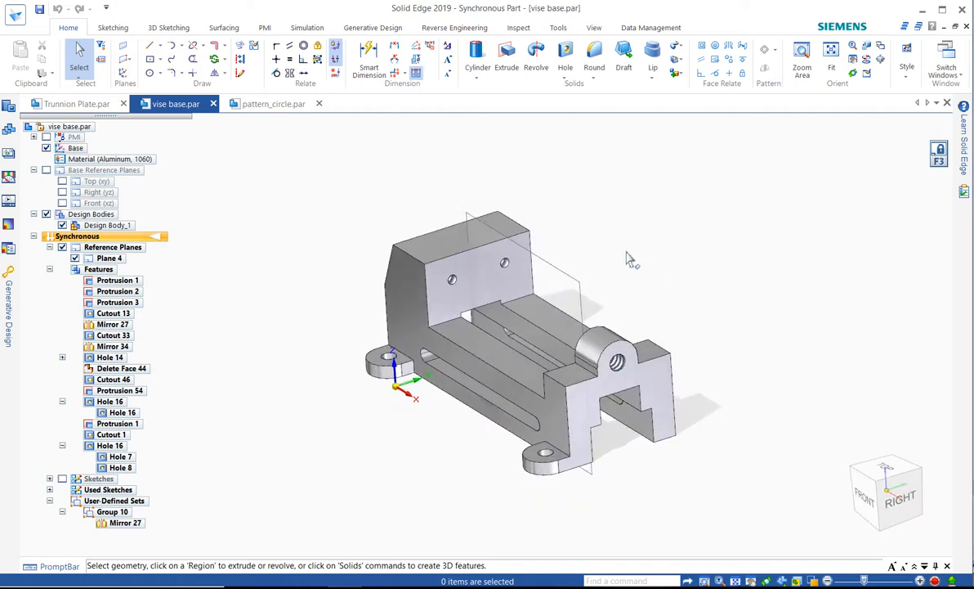
{"action": "scroll", "coordinate": [629, 259], "scroll_direction": "down", "scroll_amount": 1}
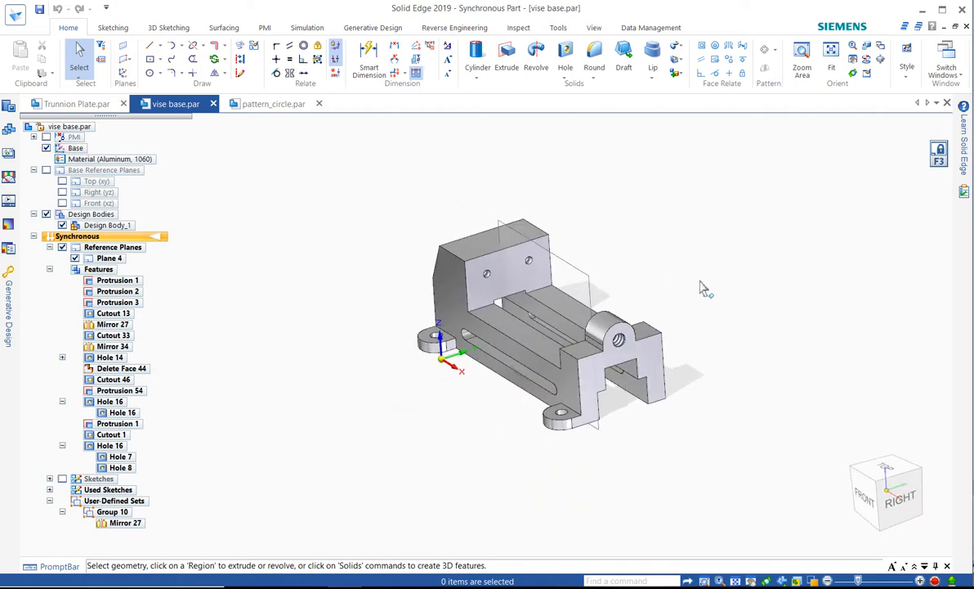
{"action": "middle_click_drag", "start_coordinate": [658, 270], "coordinate": [696, 264]}
Step: Box-select the corner lug of the vise base with its holes and mirror the selection about Plane 4
{"action": "left_click_drag", "start_coordinate": [576, 437], "coordinate": [518, 385]}
{"action": "left_click", "coordinate": [519, 389]}
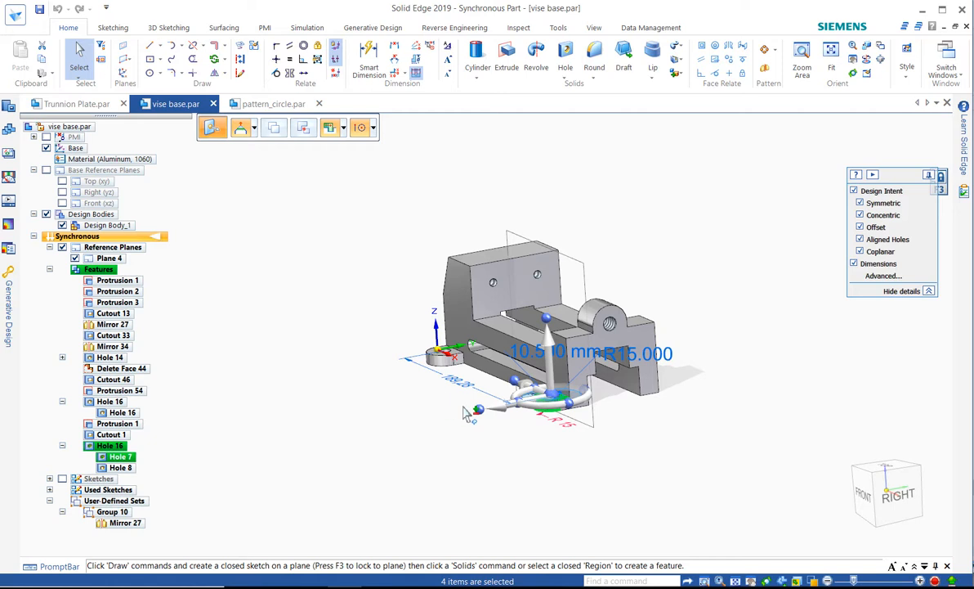
{"action": "left_click_drag", "start_coordinate": [473, 398], "coordinate": [398, 327]}
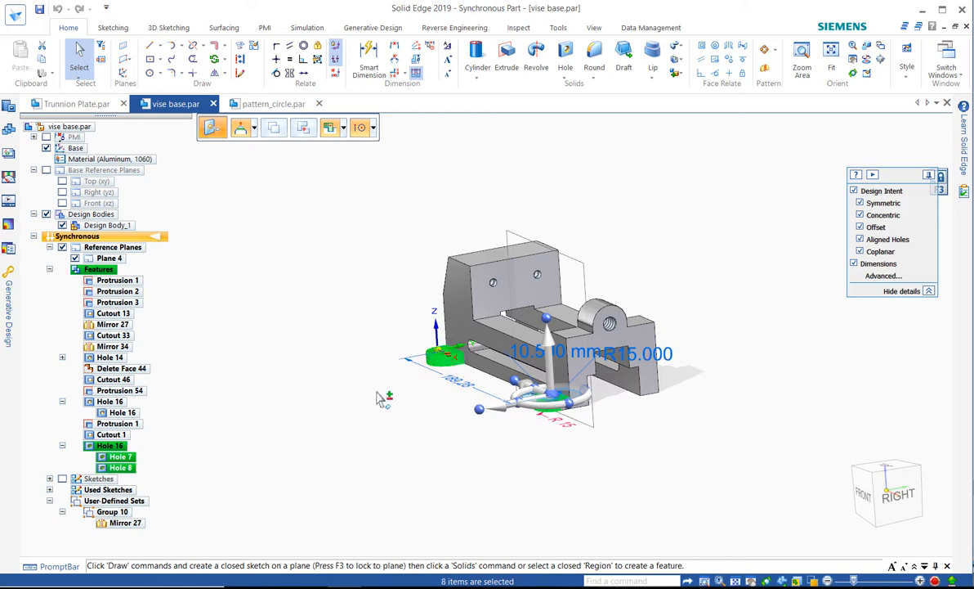
{"action": "middle_click_drag", "start_coordinate": [369, 384], "coordinate": [348, 320]}
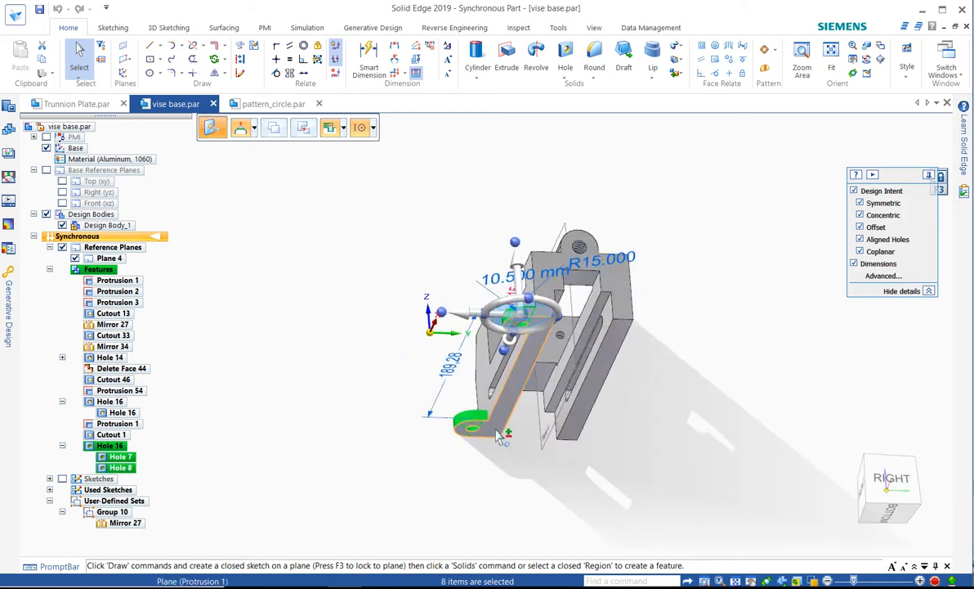
{"action": "left_click", "coordinate": [499, 433], "text": "ctrl"}
{"action": "middle_click_drag", "start_coordinate": [375, 375], "coordinate": [412, 397]}
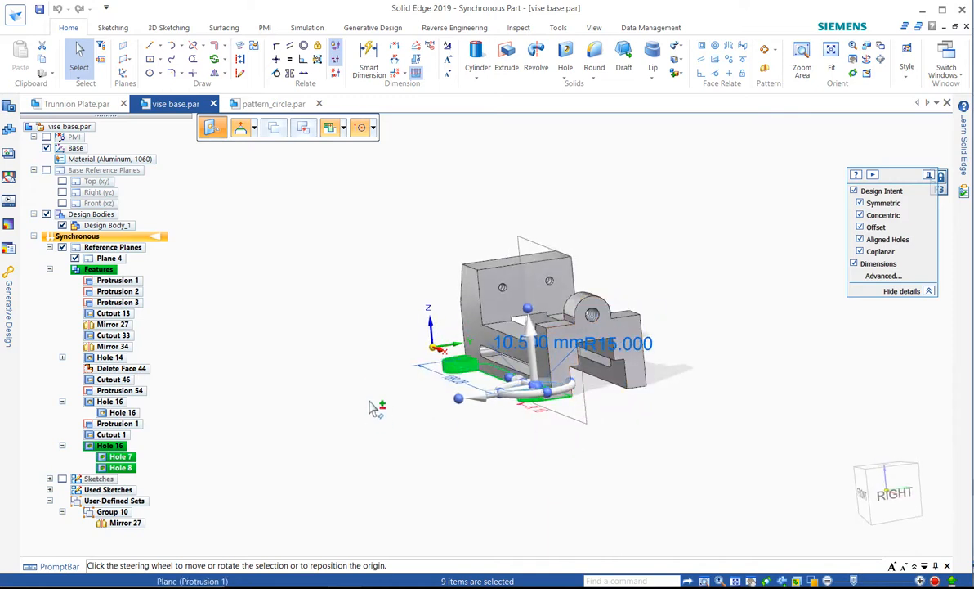
{"action": "middle_click_drag", "start_coordinate": [334, 365], "coordinate": [393, 320]}
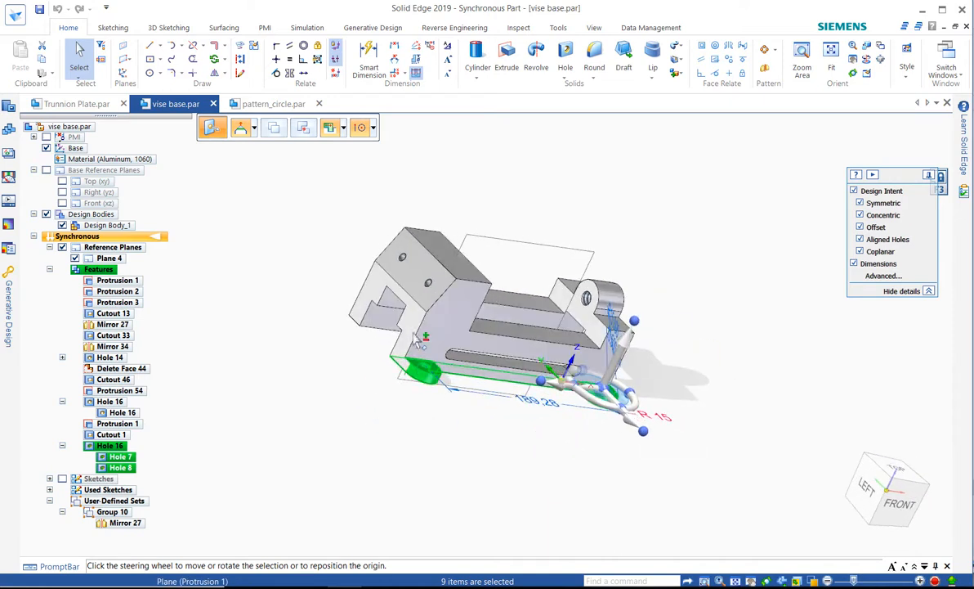
{"action": "left_click", "coordinate": [412, 333], "text": "ctrl"}
{"action": "middle_click_drag", "start_coordinate": [748, 378], "coordinate": [575, 327]}
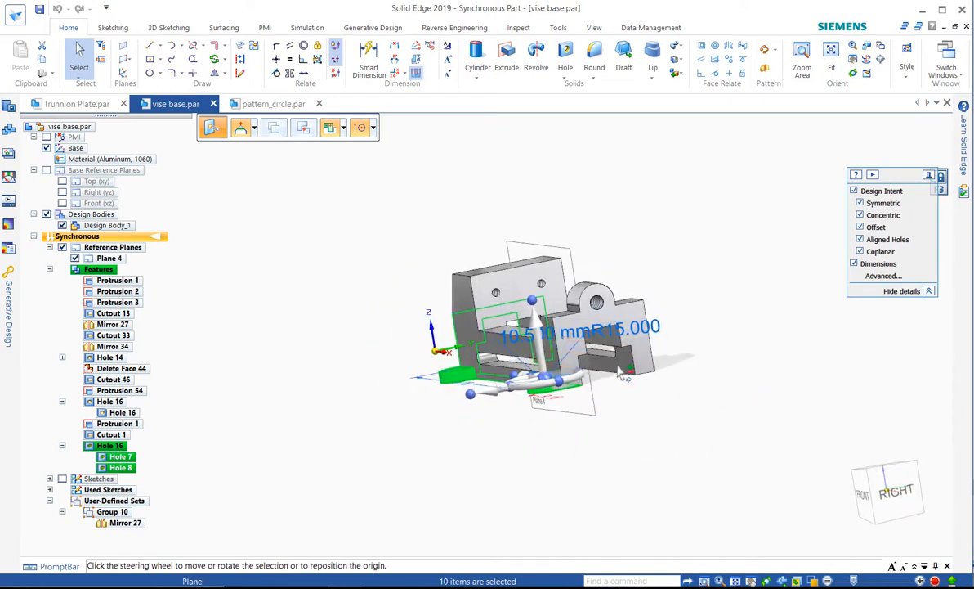
{"action": "left_click", "coordinate": [568, 363]}
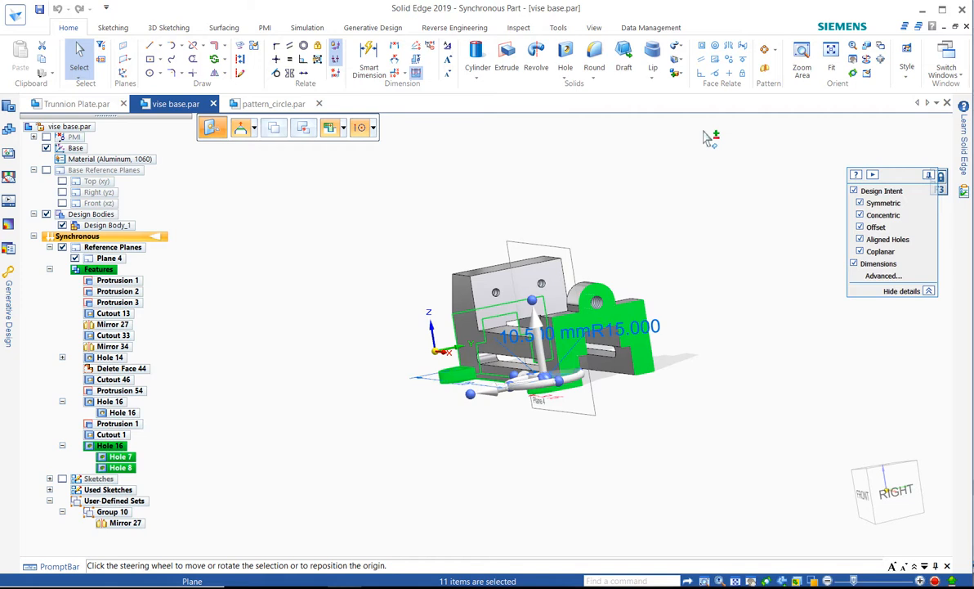
{"action": "left_click", "coordinate": [764, 70]}
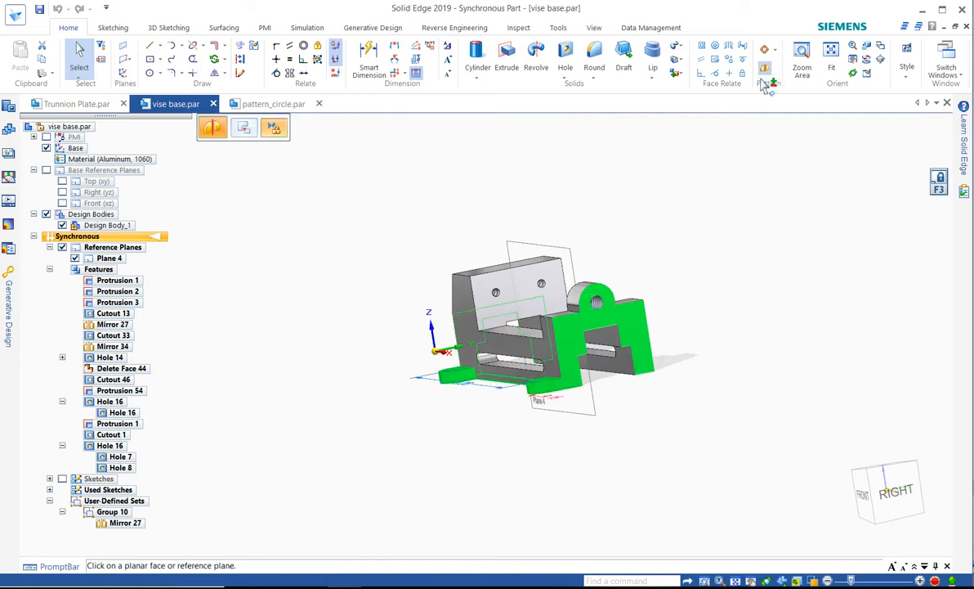
{"action": "left_click", "coordinate": [575, 268]}
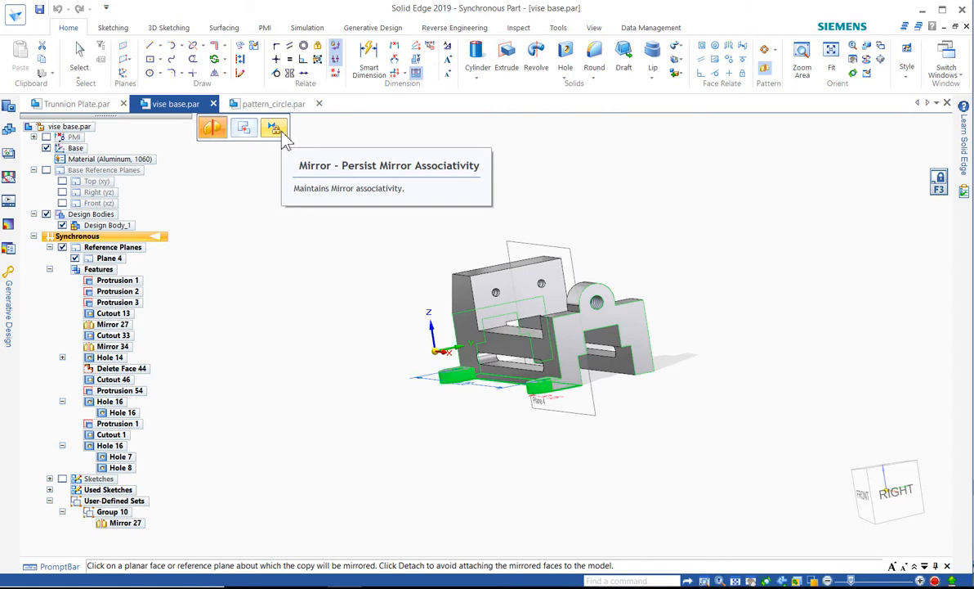
{"action": "left_click", "coordinate": [575, 257]}
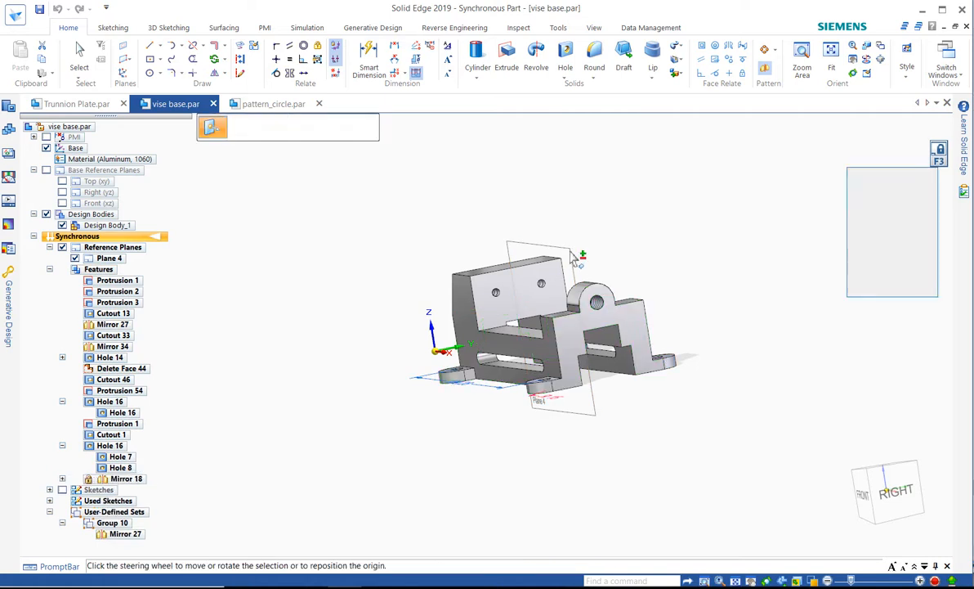
Step: Try to move one of the lug holes with the steering wheel
{"action": "left_click", "coordinate": [627, 226]}
{"action": "middle_click_drag", "start_coordinate": [631, 207], "coordinate": [662, 224]}
{"action": "scroll", "coordinate": [577, 401], "scroll_direction": "up", "scroll_amount": 3}
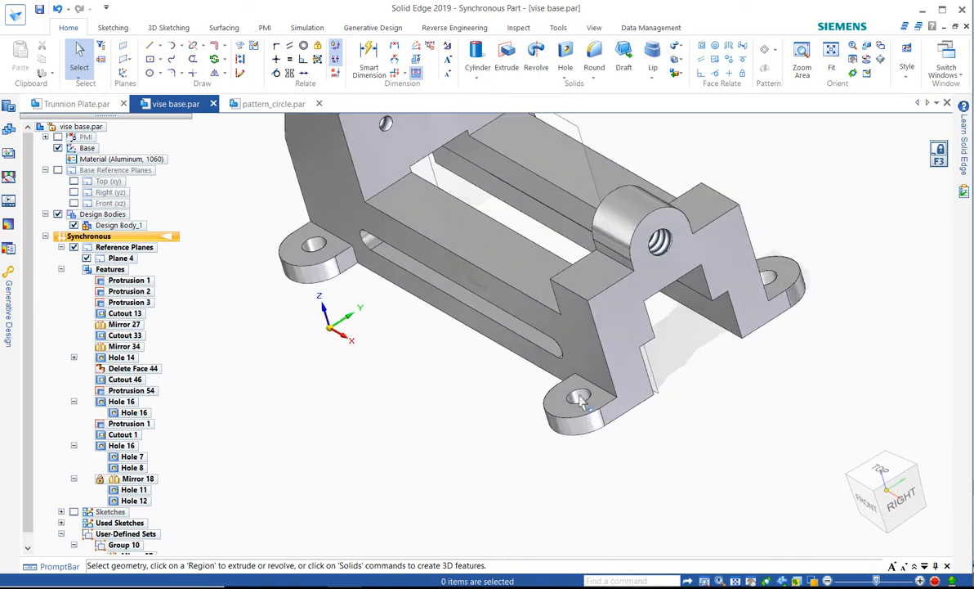
{"action": "left_click", "coordinate": [579, 398]}
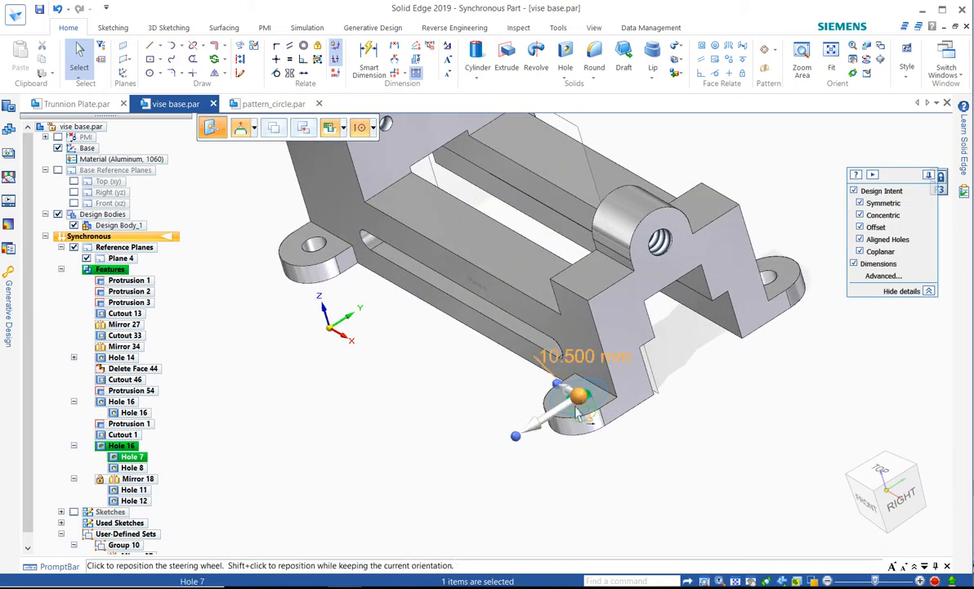
{"action": "left_click", "coordinate": [579, 397]}
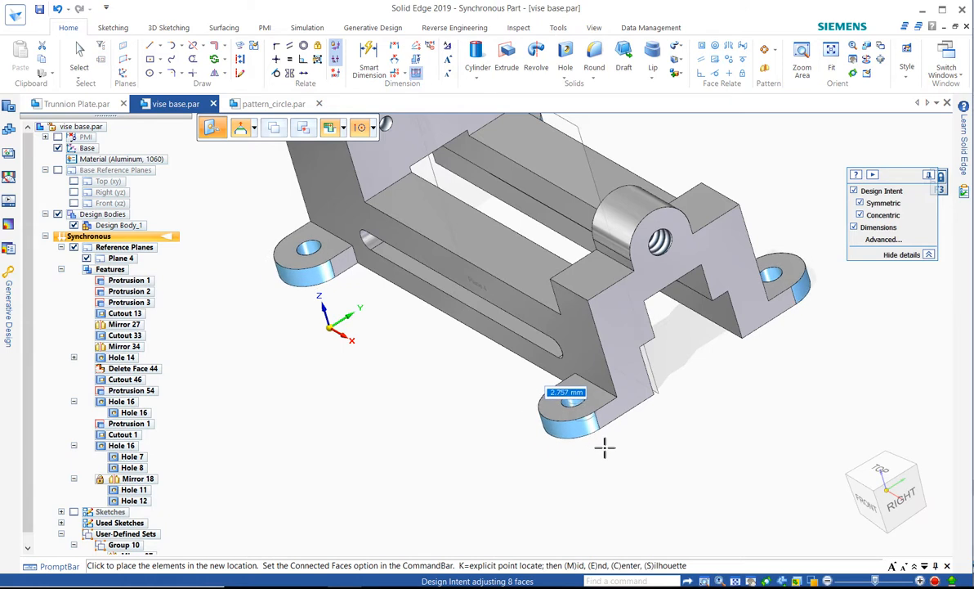
{"action": "left_click", "coordinate": [605, 445]}
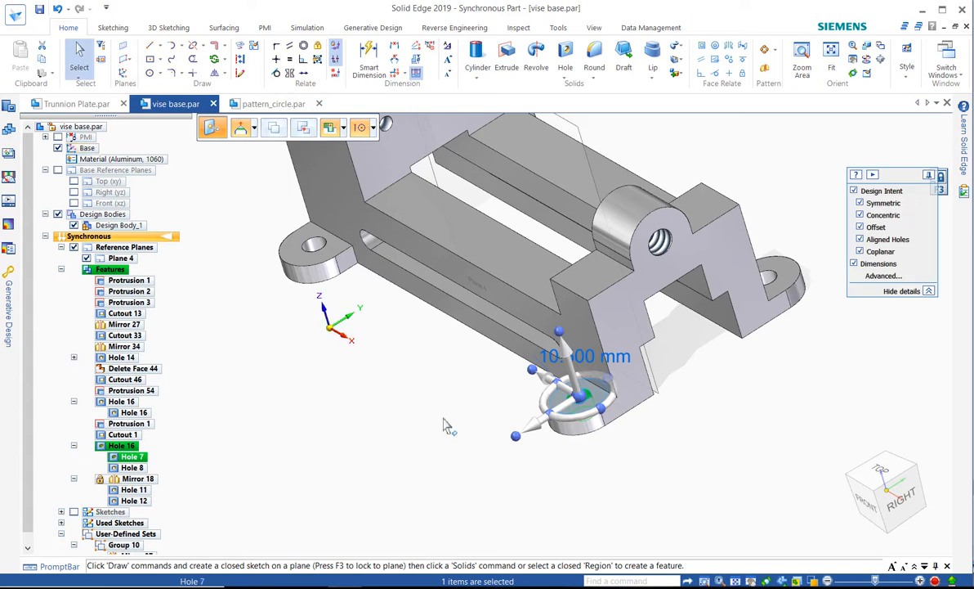
{"action": "key", "text": "Escape"}
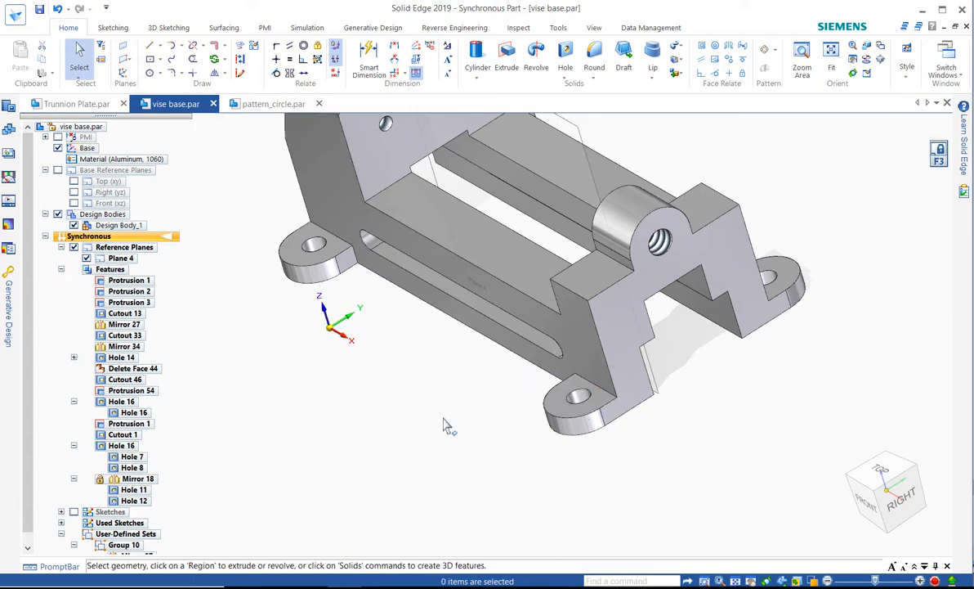
Step: Switch to the Trunnion Plate.par document
{"action": "left_click", "coordinate": [90, 110]}
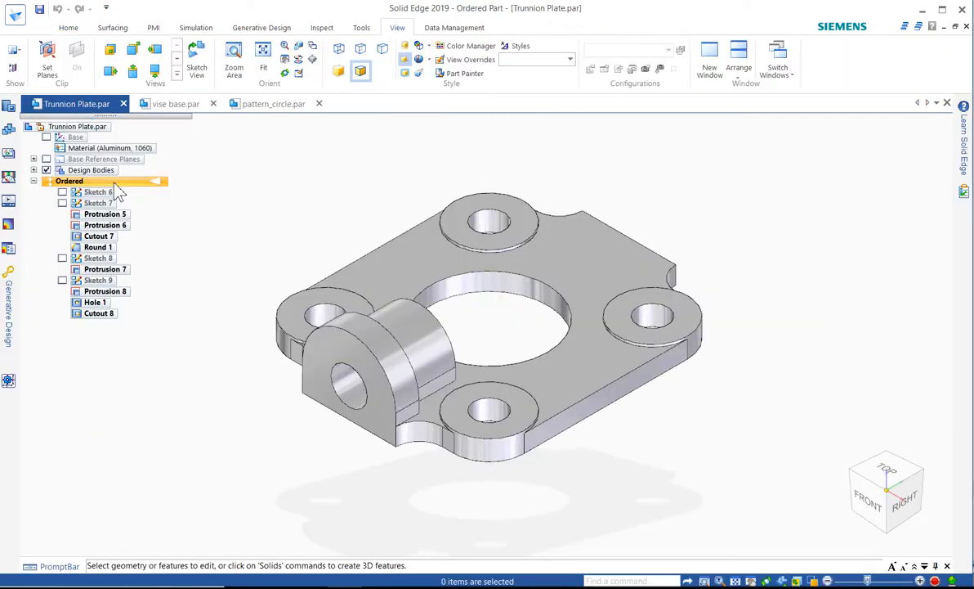
{"action": "left_click", "coordinate": [70, 28]}
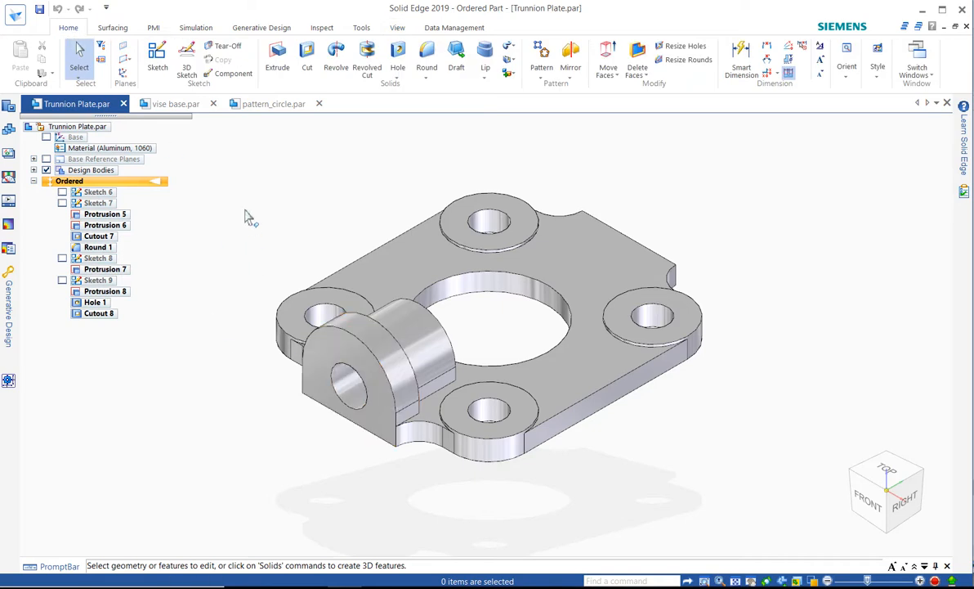
{"action": "left_click", "coordinate": [572, 61]}
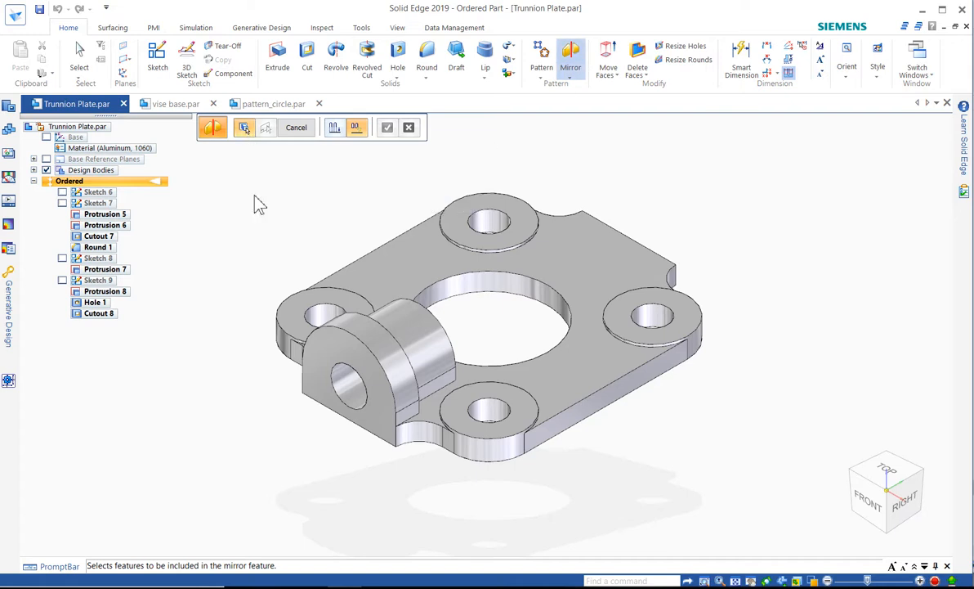
{"action": "key", "text": "Escape"}
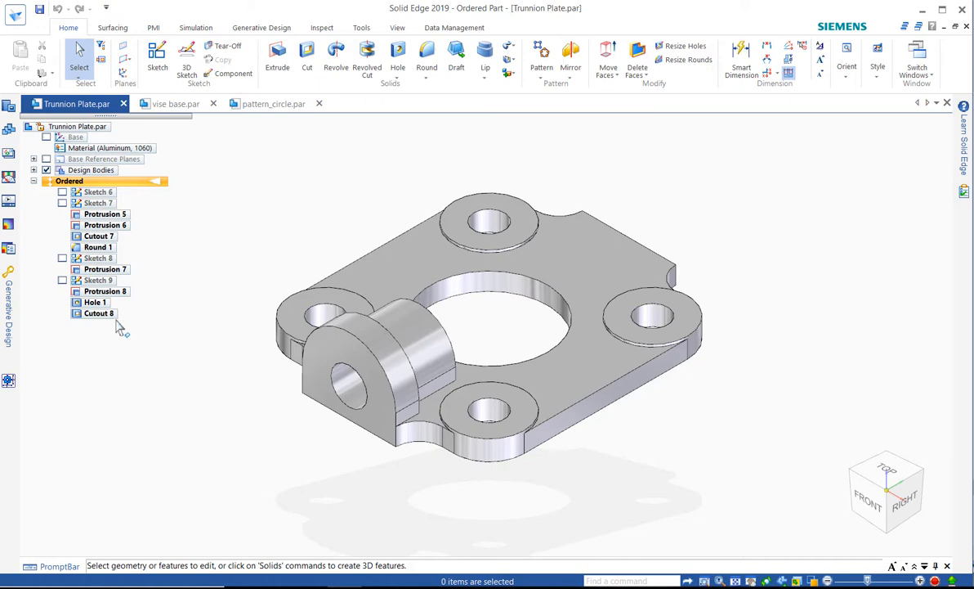
Step: Select Protrusion 7, Protrusion 8 and Hole 1 as the features of a Mirror Copy using the Fast option
{"action": "left_click", "coordinate": [387, 344]}
{"action": "left_click", "coordinate": [575, 61]}
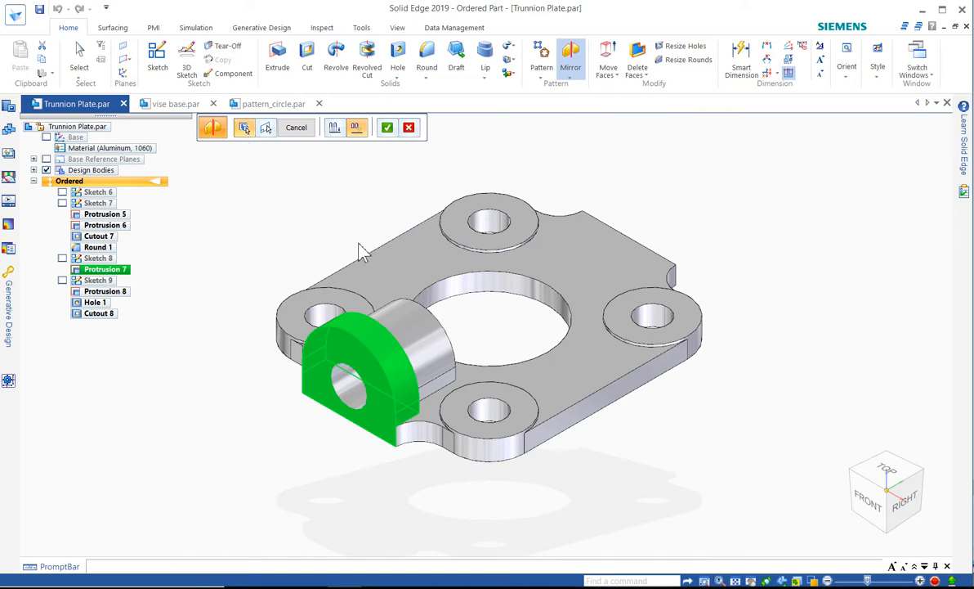
{"action": "left_click", "coordinate": [436, 344]}
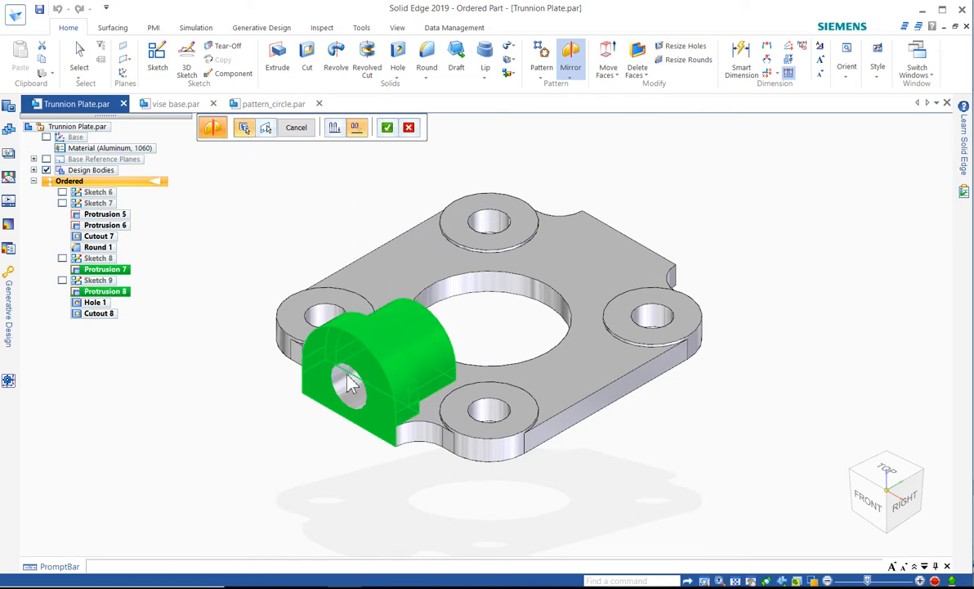
{"action": "left_click", "coordinate": [326, 349]}
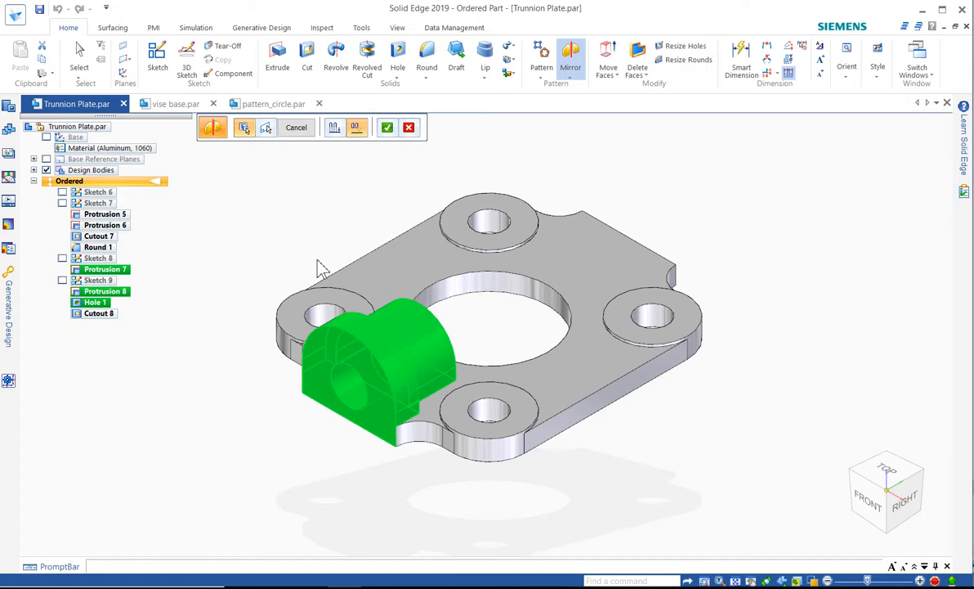
{"action": "left_click", "coordinate": [338, 137]}
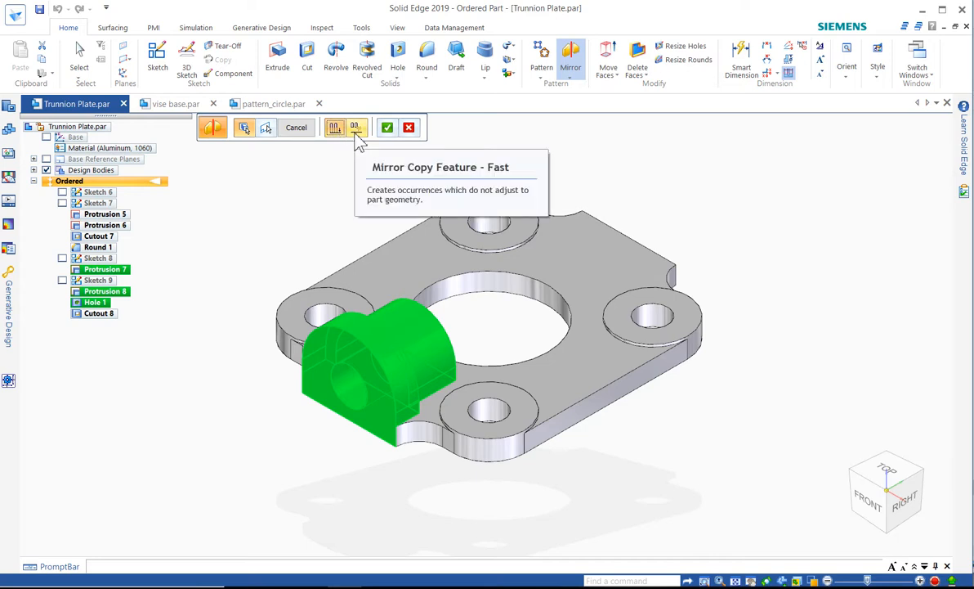
{"action": "left_click", "coordinate": [357, 136]}
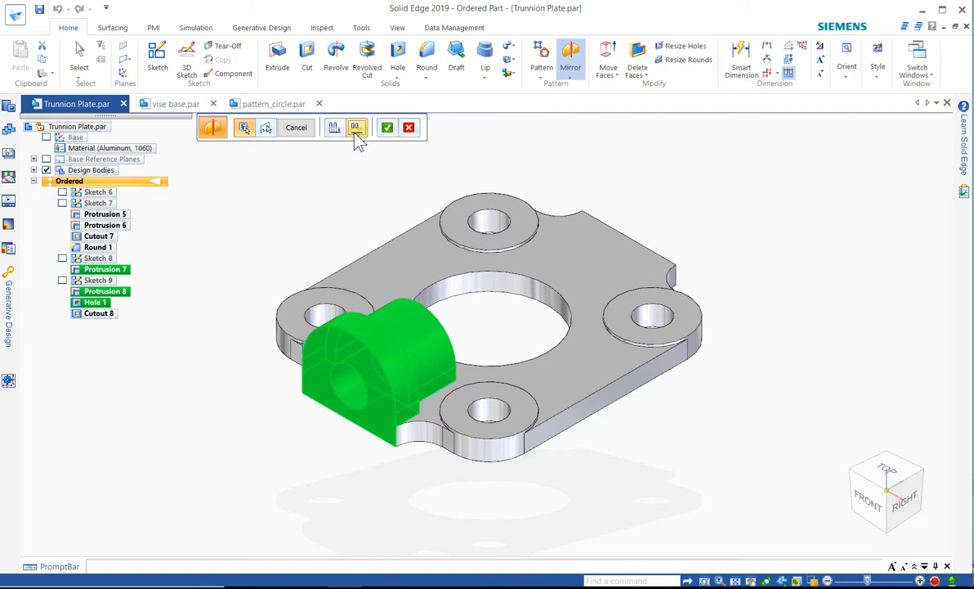
{"action": "left_click", "coordinate": [268, 131]}
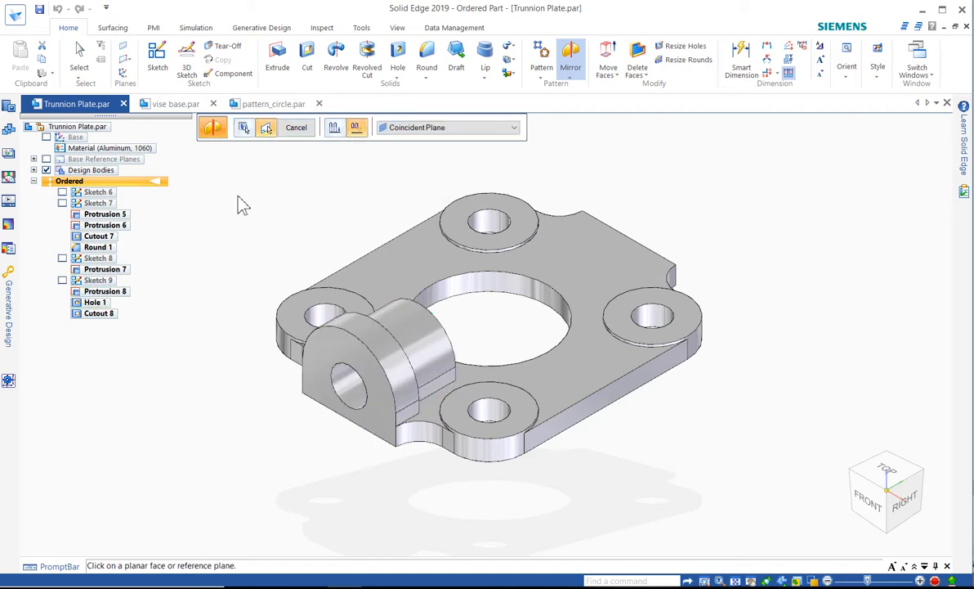
Step: Mirror the lug features about the Front (xz) base reference plane, switching the mirror option to Smart and previewing it
{"action": "left_click", "coordinate": [46, 159]}
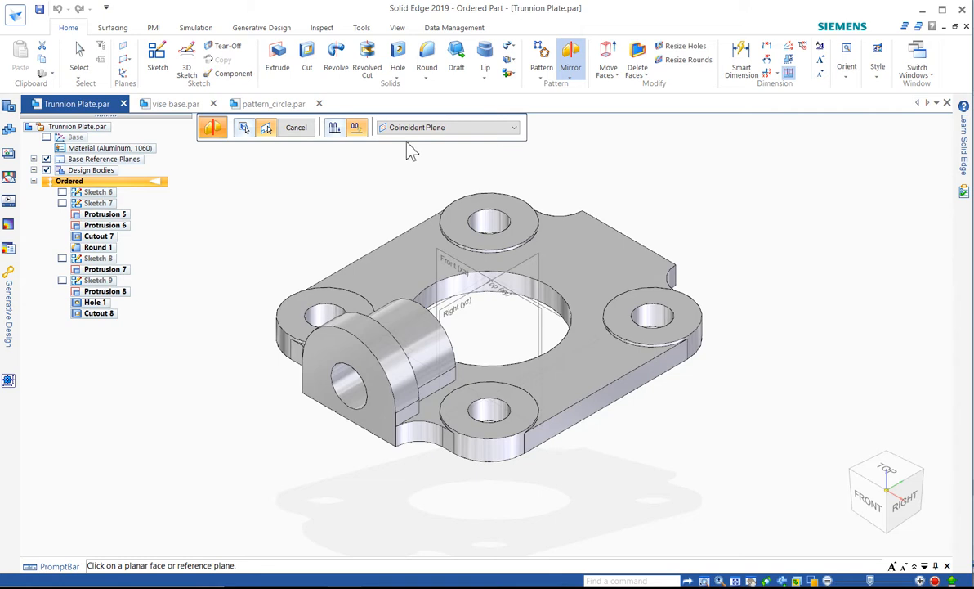
{"action": "right_click", "coordinate": [455, 268]}
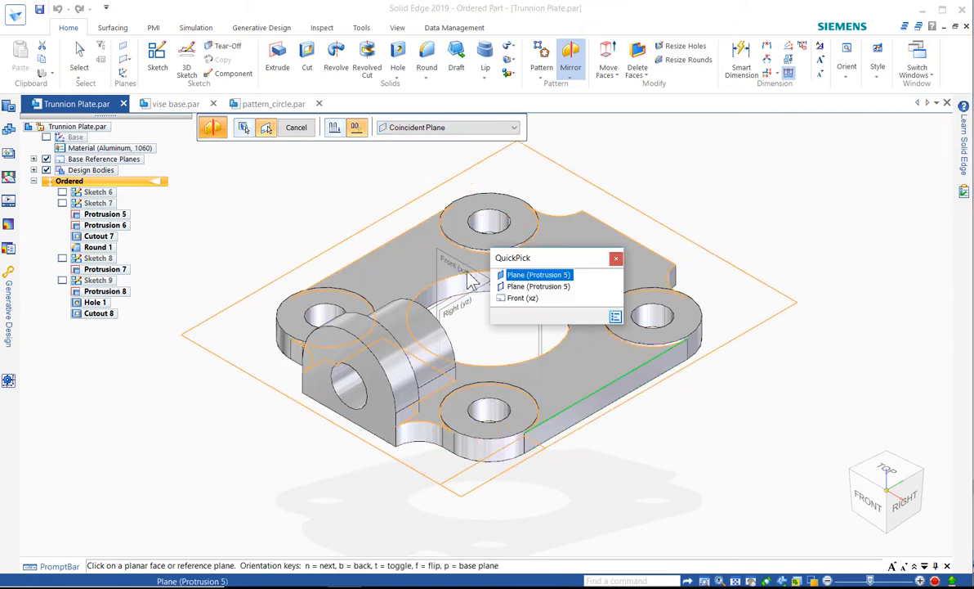
{"action": "left_click", "coordinate": [513, 299]}
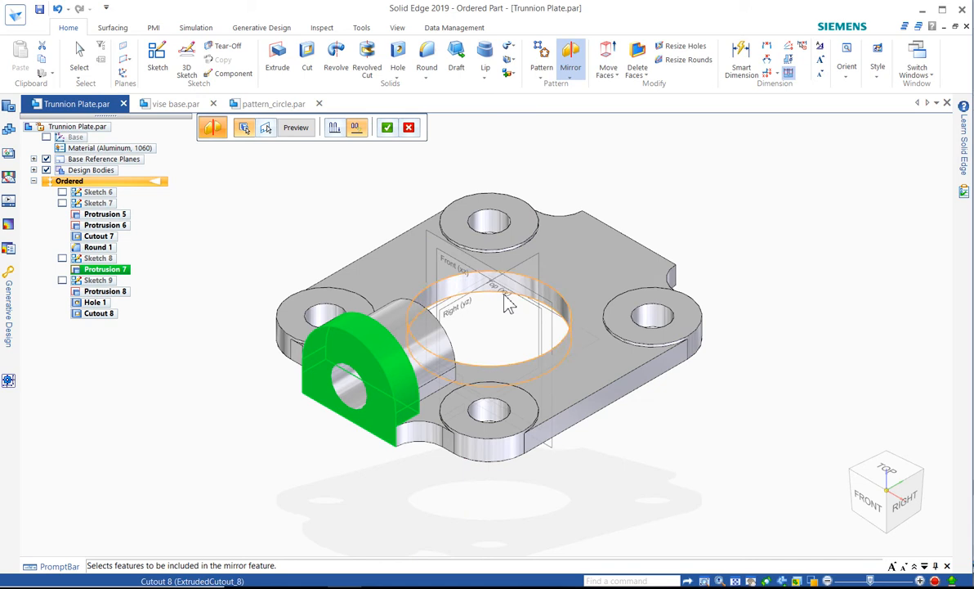
{"action": "right_click", "coordinate": [633, 160]}
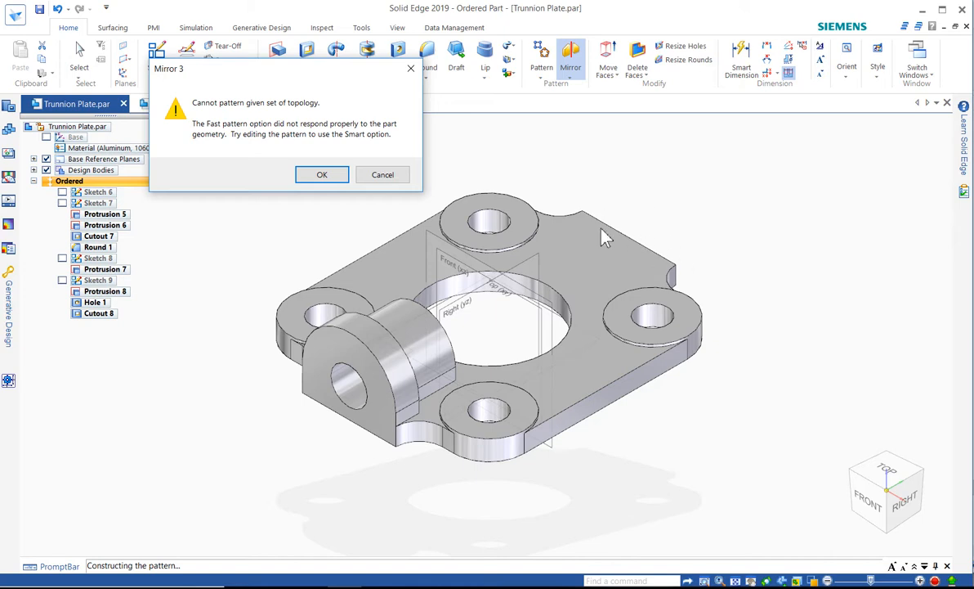
{"action": "left_click", "coordinate": [324, 178]}
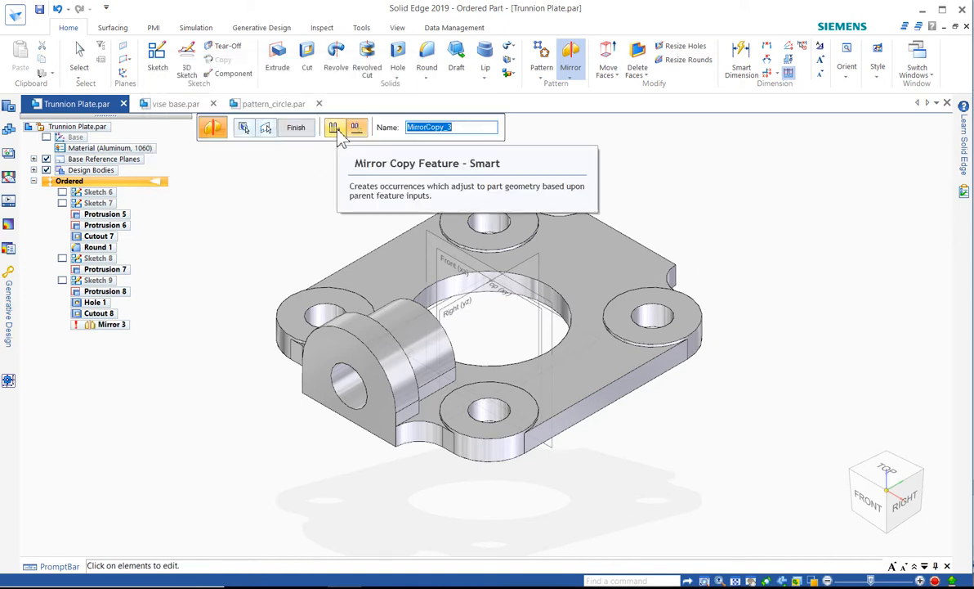
{"action": "left_click", "coordinate": [334, 129]}
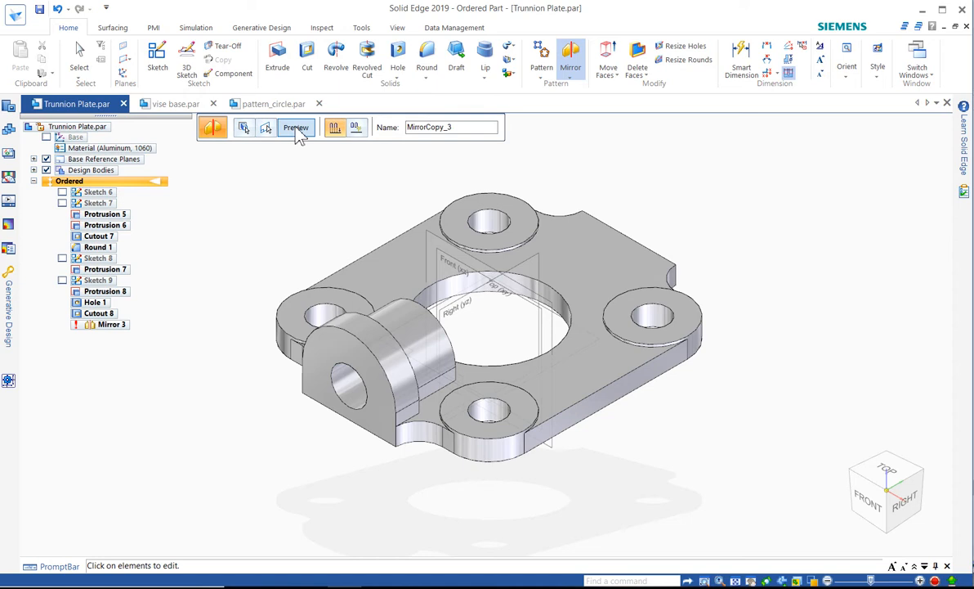
{"action": "left_click", "coordinate": [299, 134]}
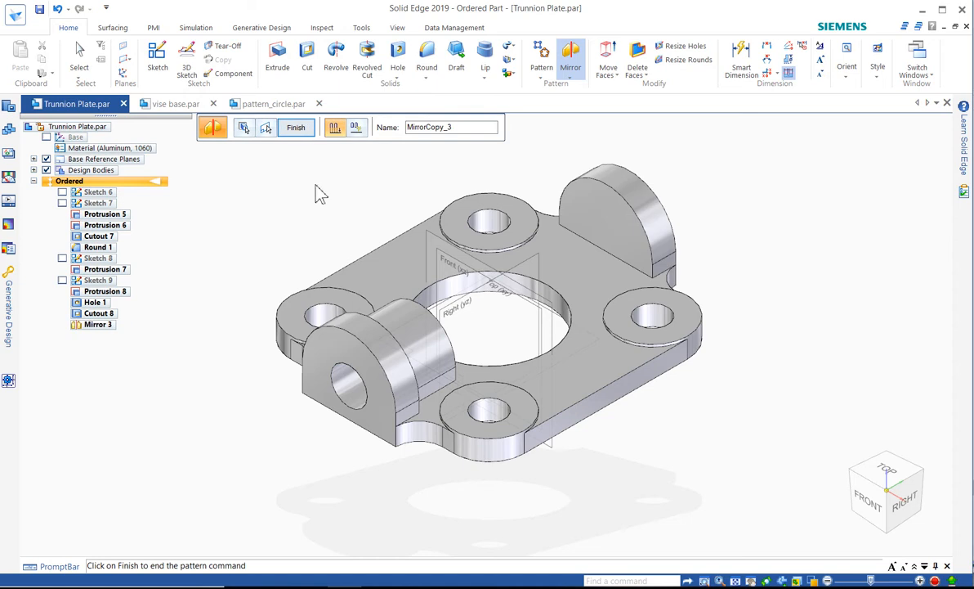
Step: Add the remaining lug body to the mirrored features and finish the Mirror Copy feature
{"action": "middle_click_drag", "start_coordinate": [315, 191], "coordinate": [309, 220]}
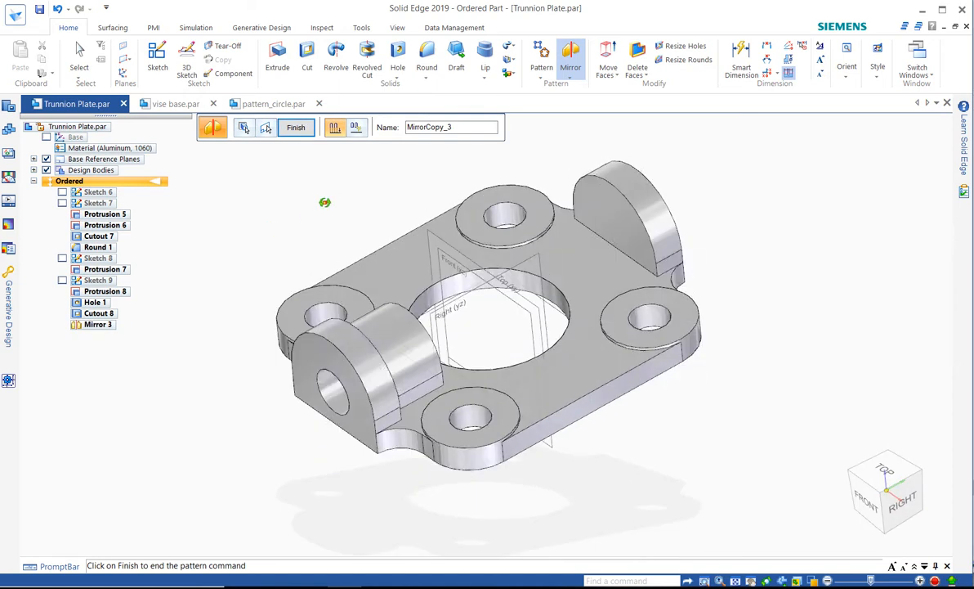
{"action": "left_click", "coordinate": [245, 130]}
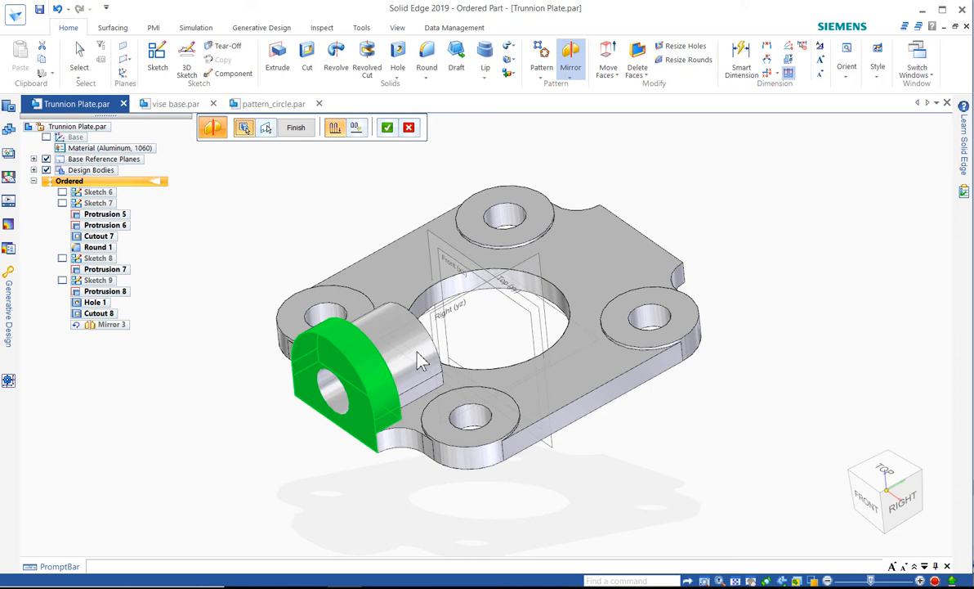
{"action": "left_click", "coordinate": [388, 329]}
{"action": "right_click", "coordinate": [312, 193]}
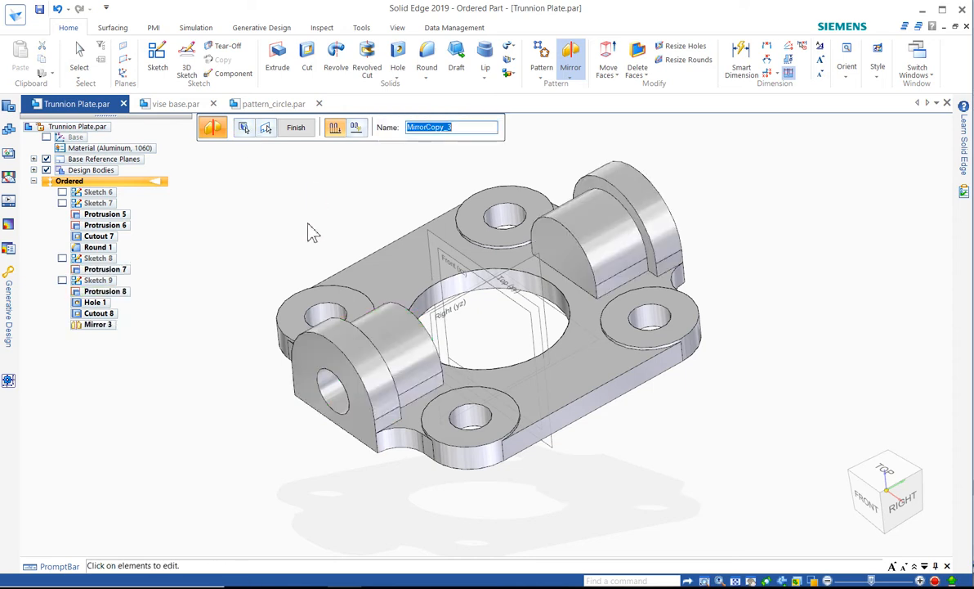
{"action": "mouse_move", "coordinate": [312, 194]}
{"action": "middle_mouse_down"}
{"action": "mouse_move", "coordinate": [407, 210]}
{"action": "mouse_move", "coordinate": [272, 211]}
{"action": "mouse_move", "coordinate": [213, 224]}
{"action": "mouse_move", "coordinate": [304, 210]}
{"action": "middle_mouse_up"}
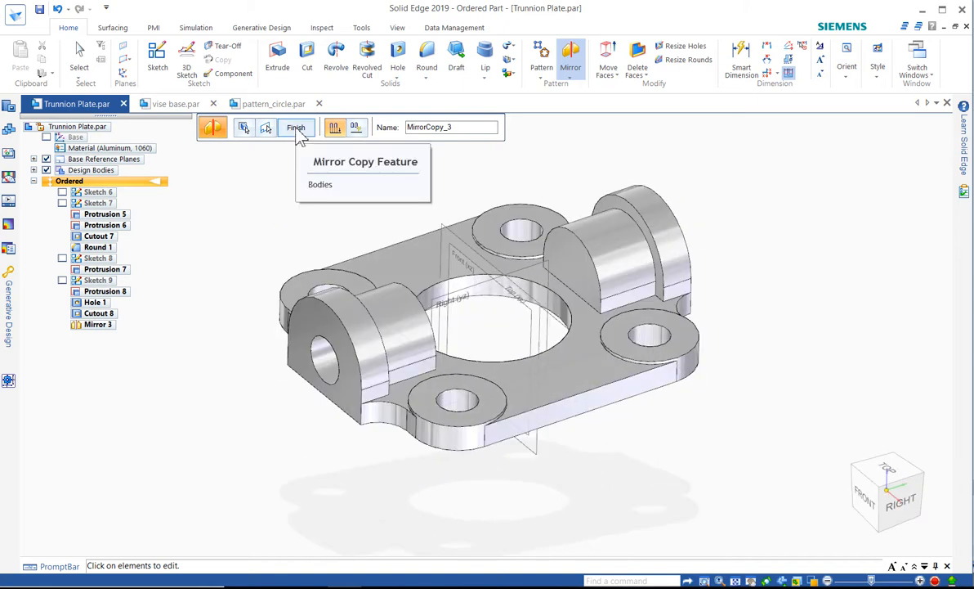
{"action": "left_click", "coordinate": [297, 131]}
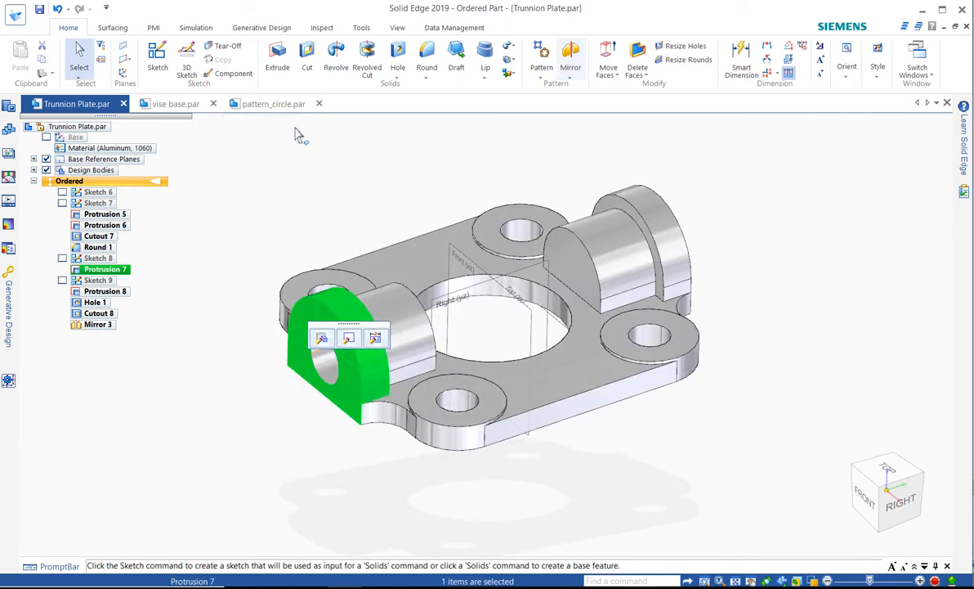
{"action": "left_click", "coordinate": [317, 189]}
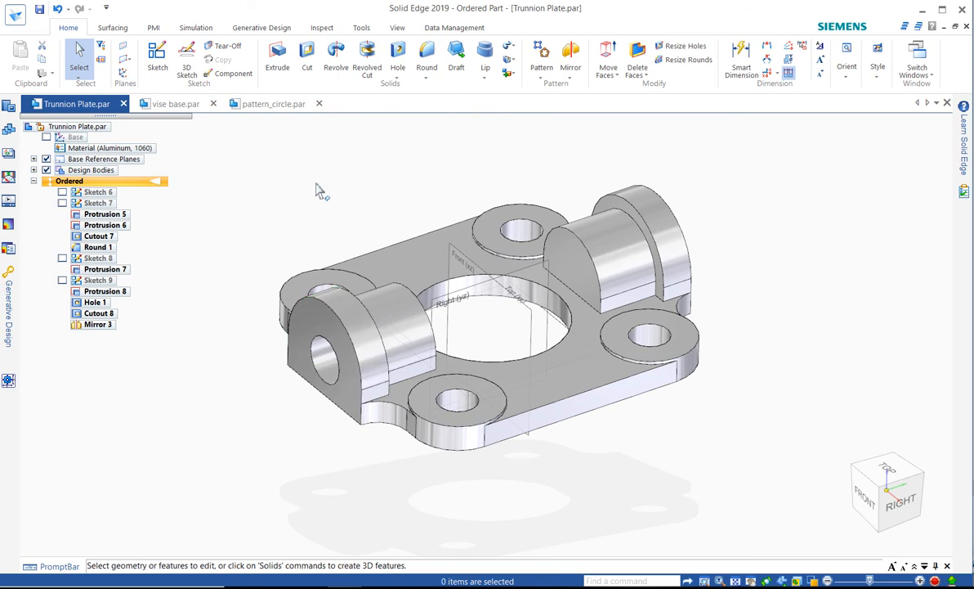
{"action": "left_click", "coordinate": [935, 580]}
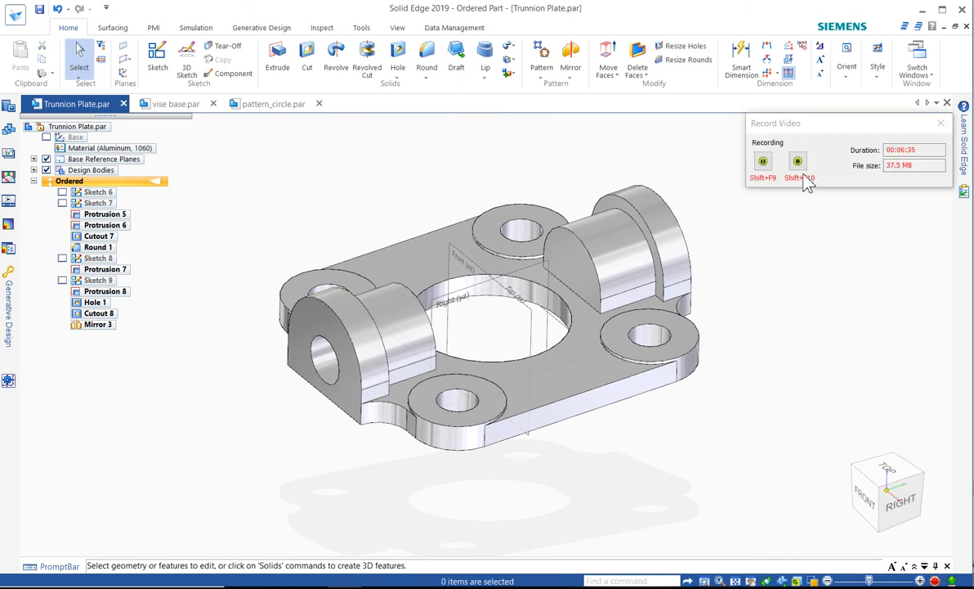